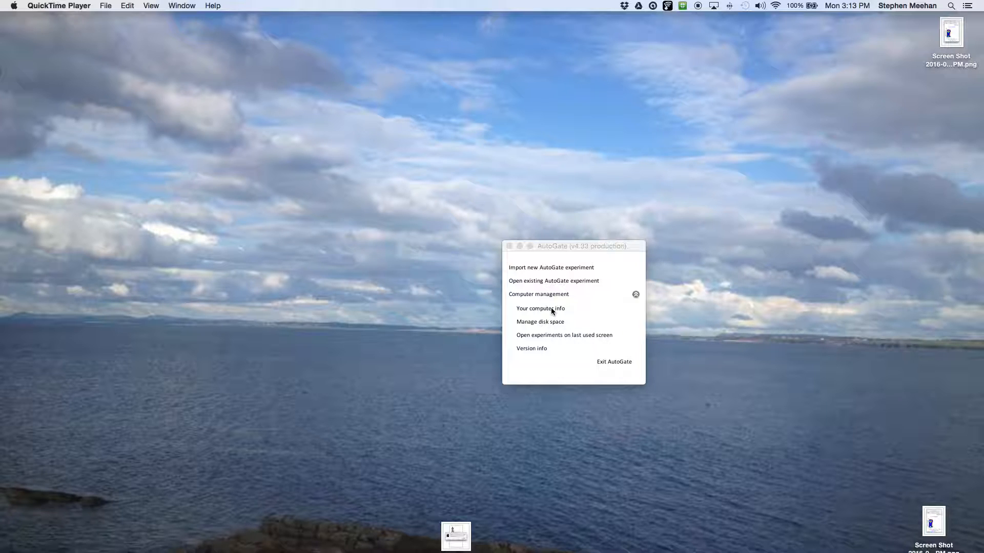
Open the existing 15-120915 experiment and accept its basic information, treating the "None" marker label on PE-A as an unused channel.
left_click(551, 282)
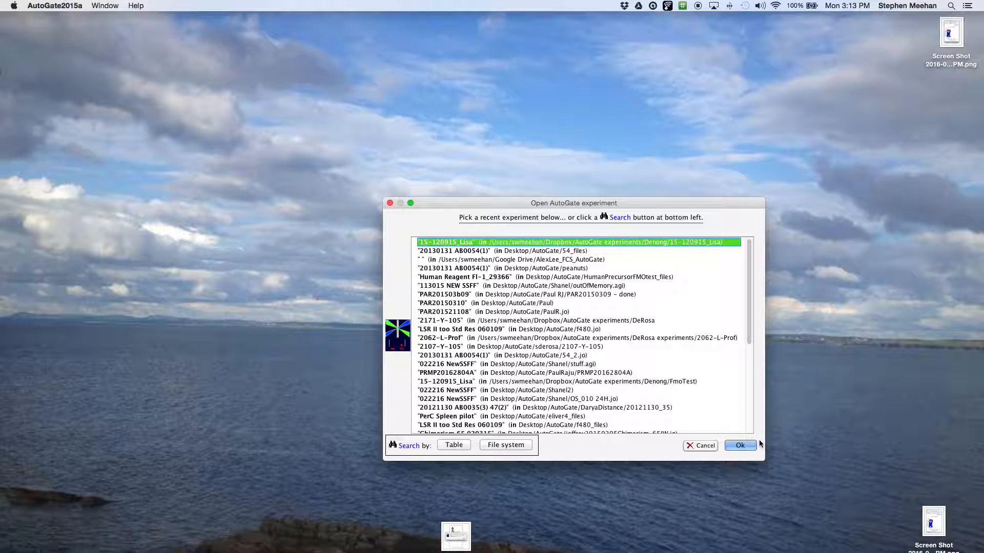
left_click(740, 446)
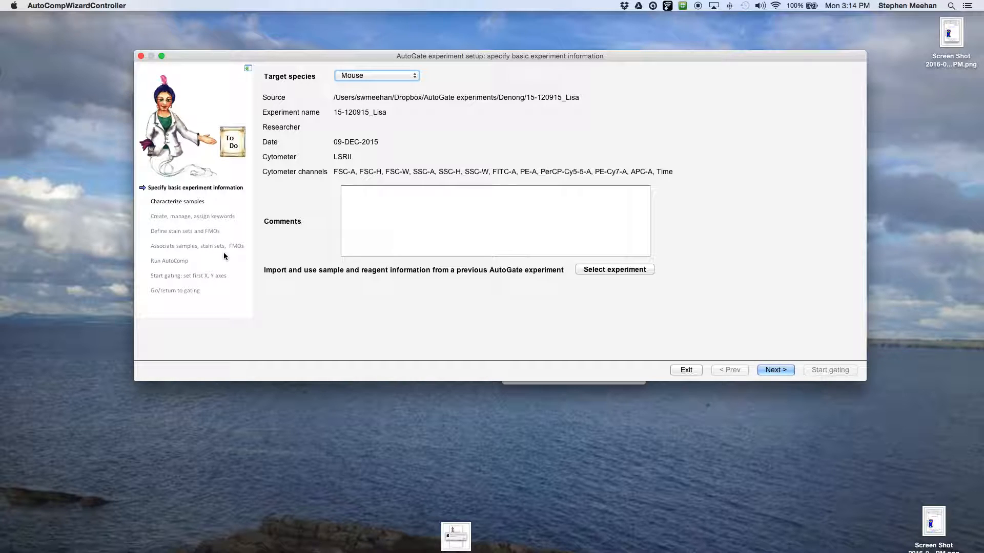
left_click(772, 371)
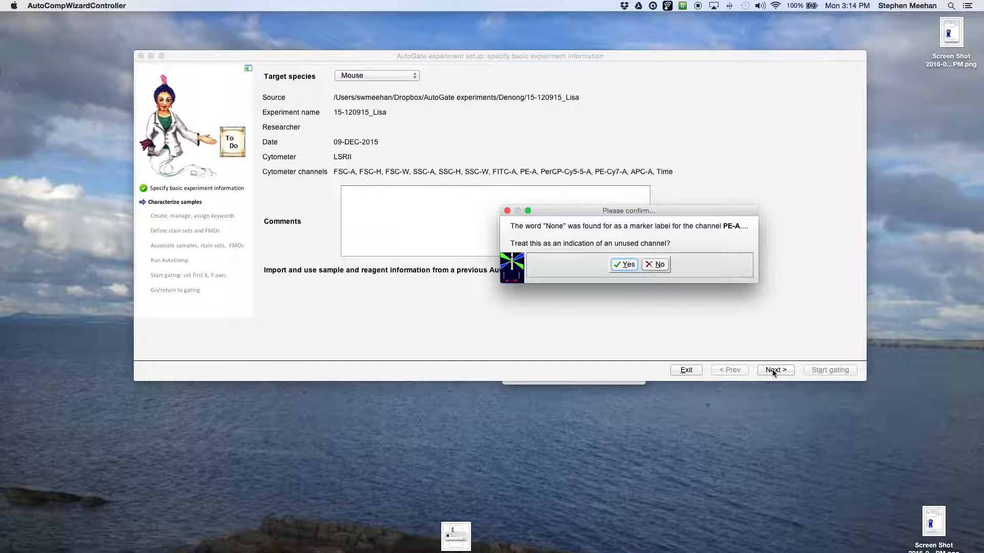
key("Return")
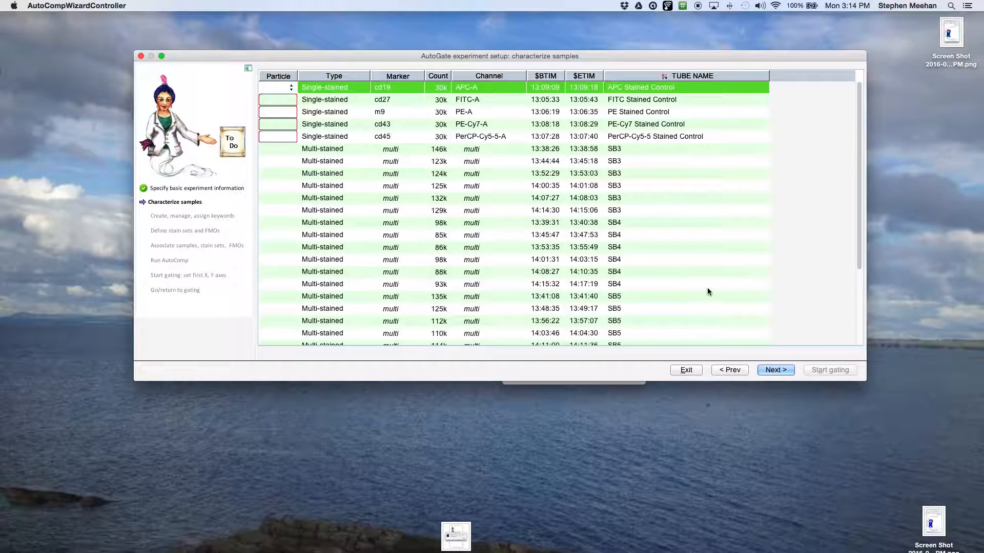
Set the particle of the single-stained controls to Beads, check the unstained control, and proceed to defining stain sets.
left_click(268, 88)
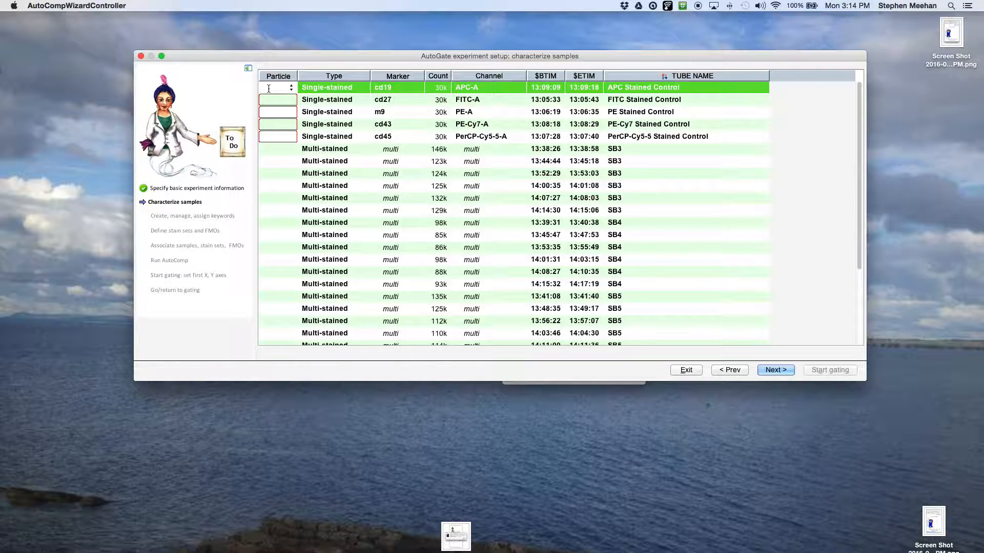
type("be")
key("Return")
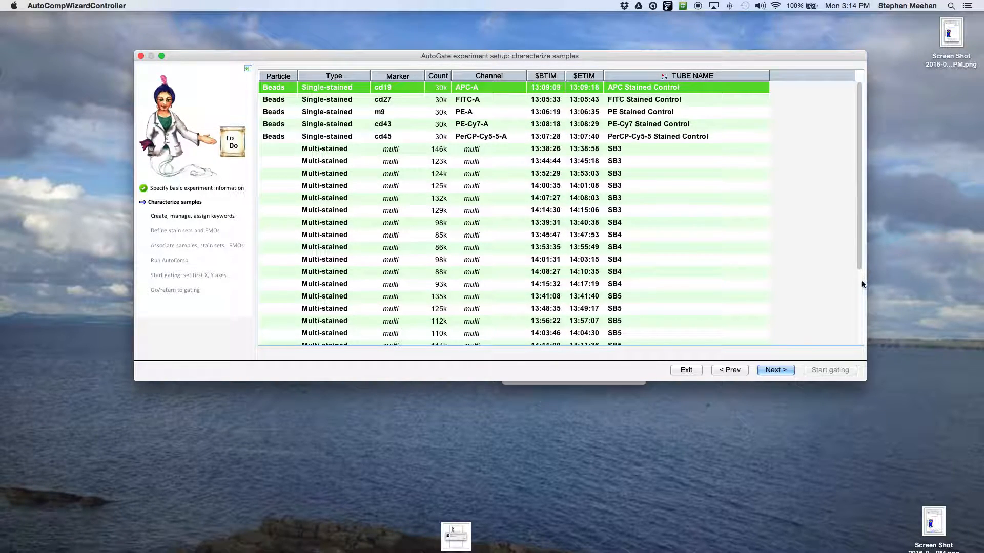
scroll(862, 281, "down", 1)
scroll(858, 263, "down", 5)
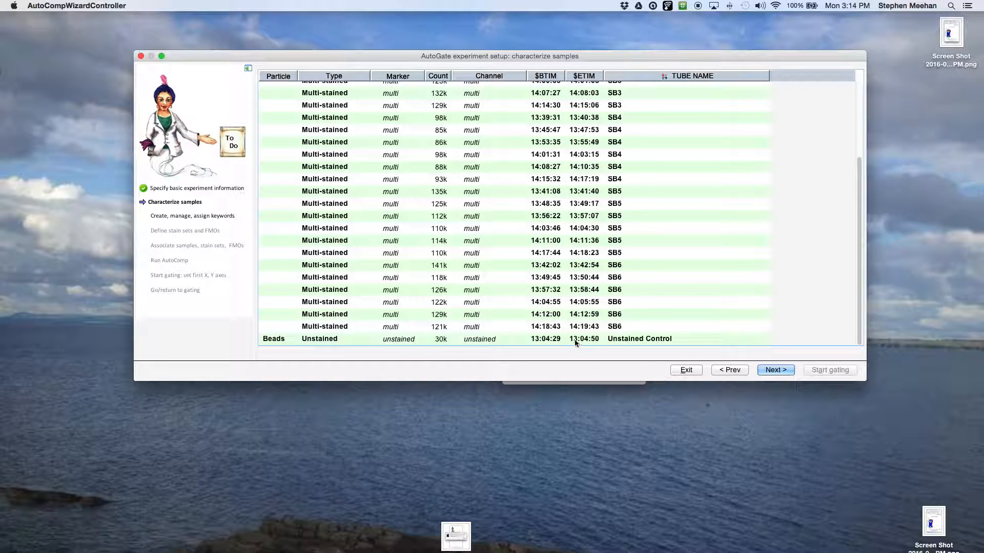
left_click(779, 370)
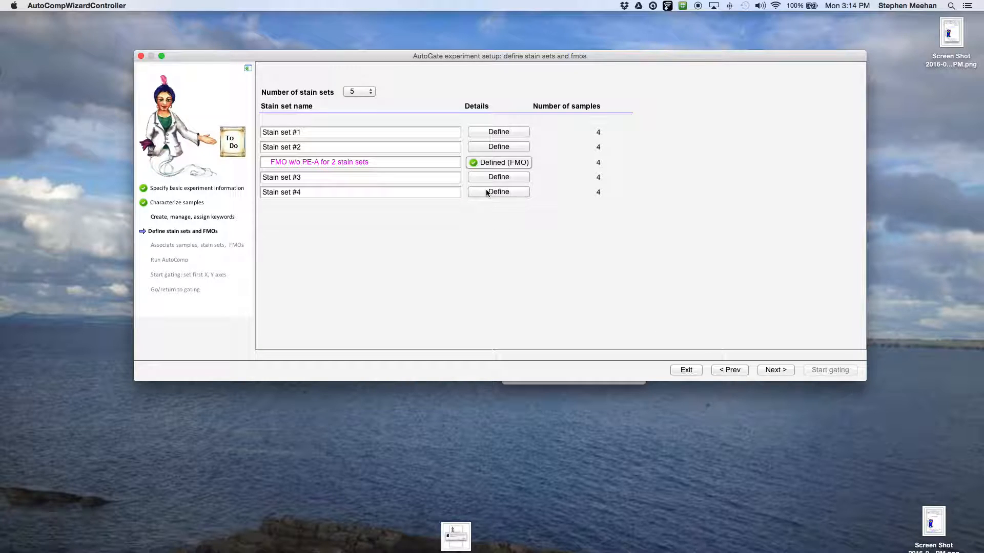
Save the proposed definitions of Stain set #1, Stain set #2 and the FMO without PE-A.
left_click(490, 133)
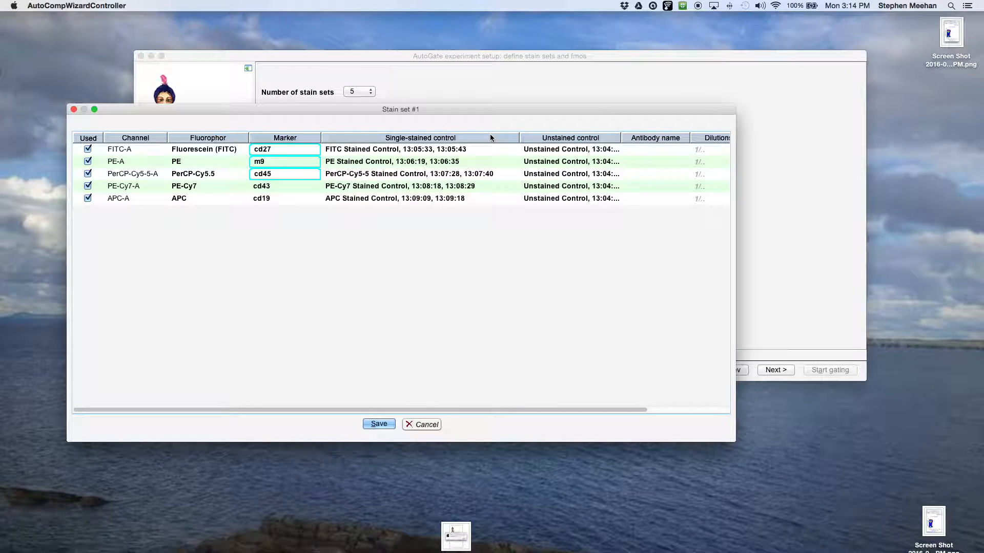
key("Return")
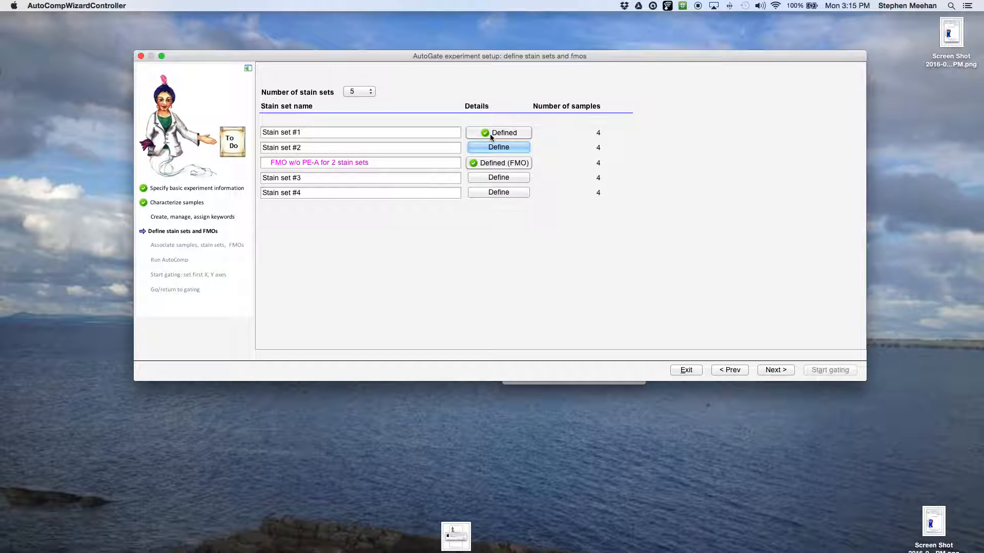
left_click(491, 148)
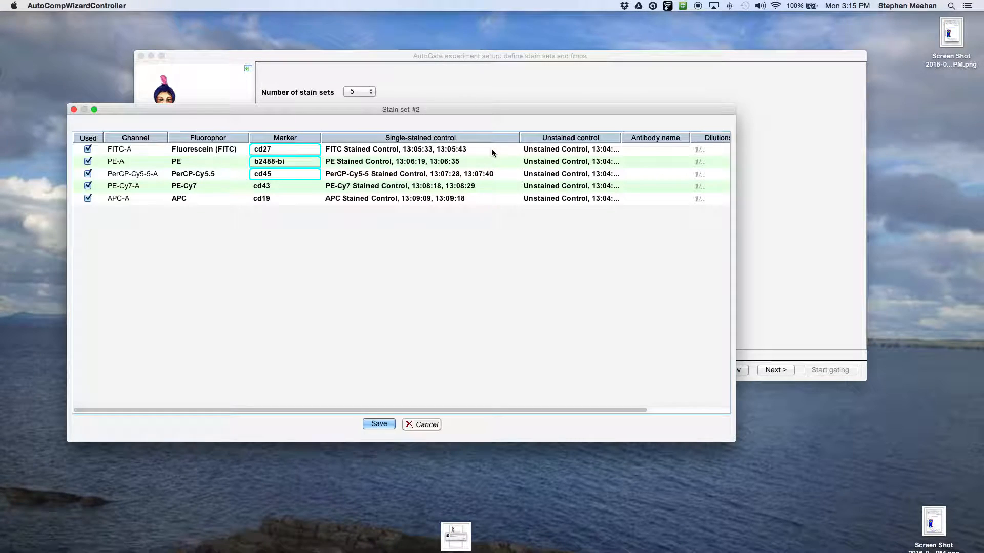
key("Return")
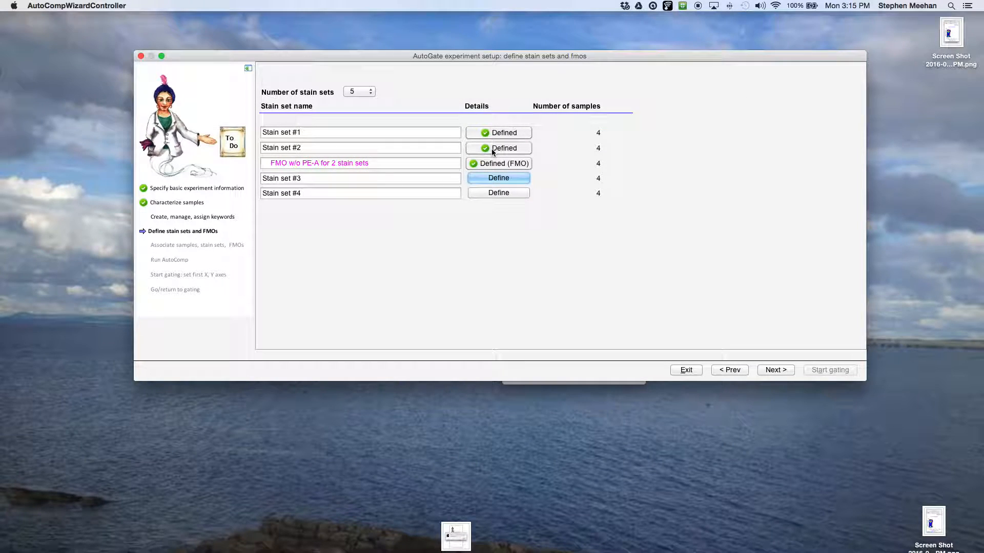
left_click(493, 164)
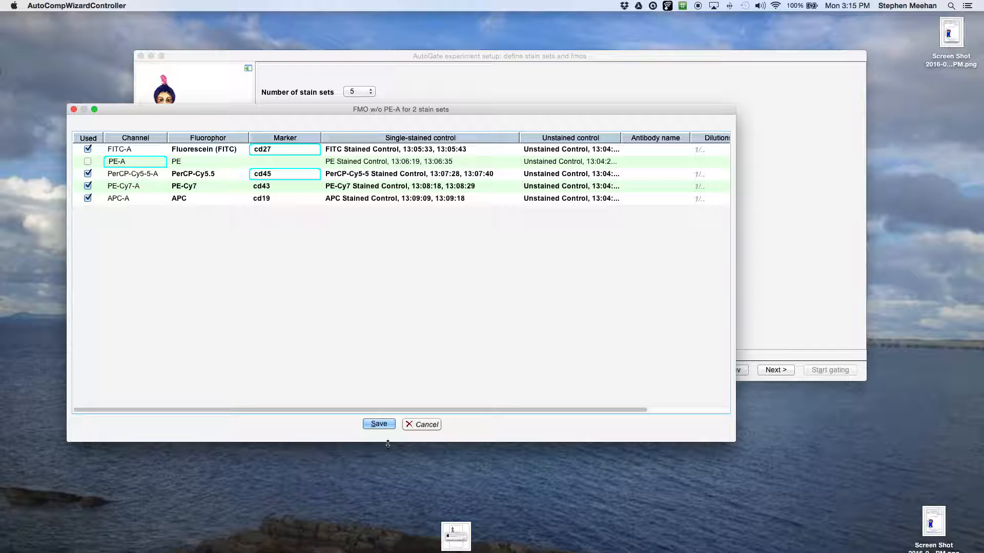
left_click(379, 425)
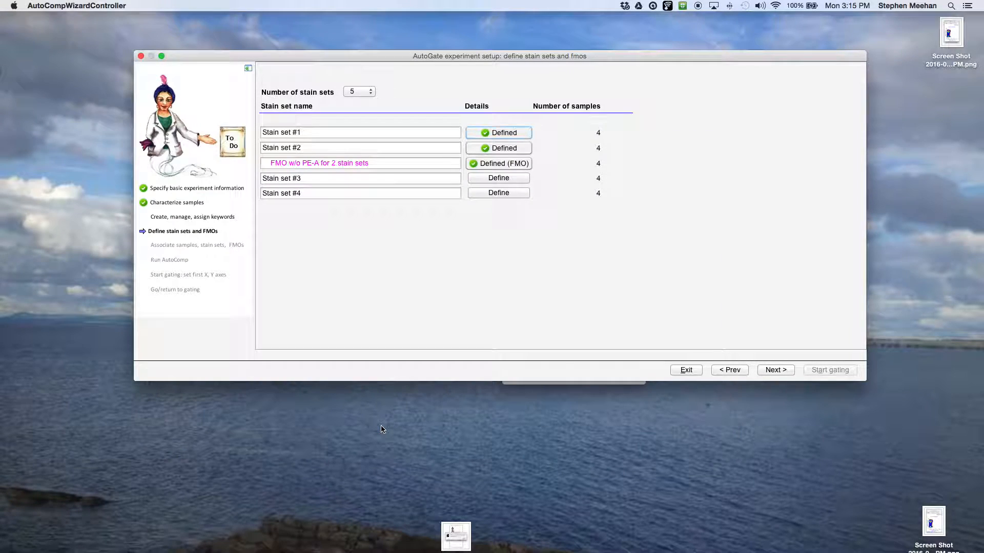
Save the proposed definitions of Stain set #3 and Stain set #4, and proceed to associating samples.
left_click(498, 178)
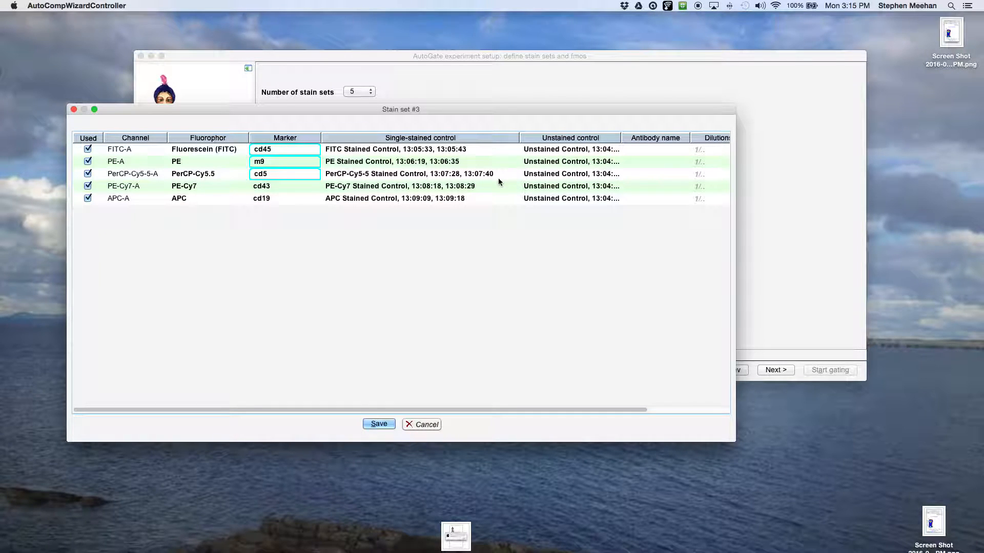
left_click(374, 424)
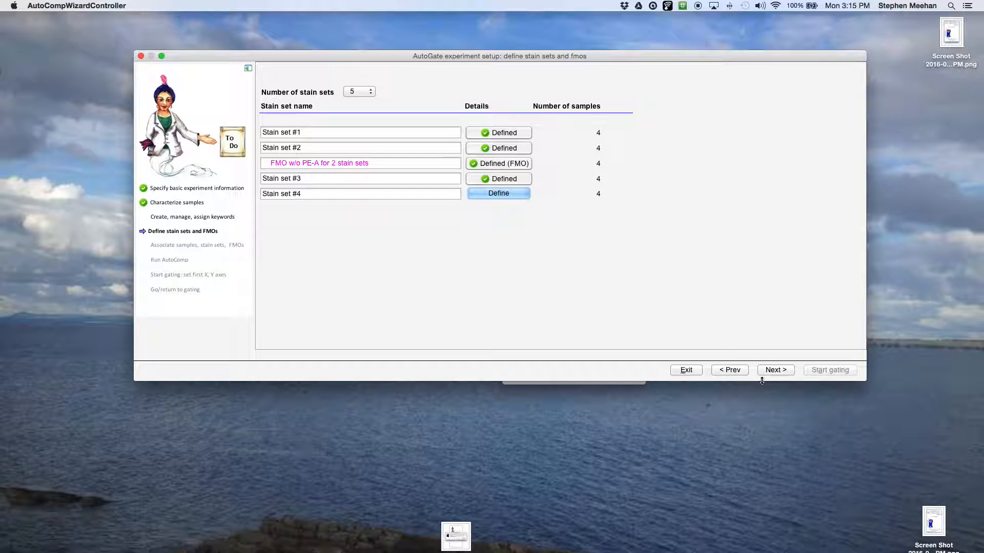
left_click(782, 371)
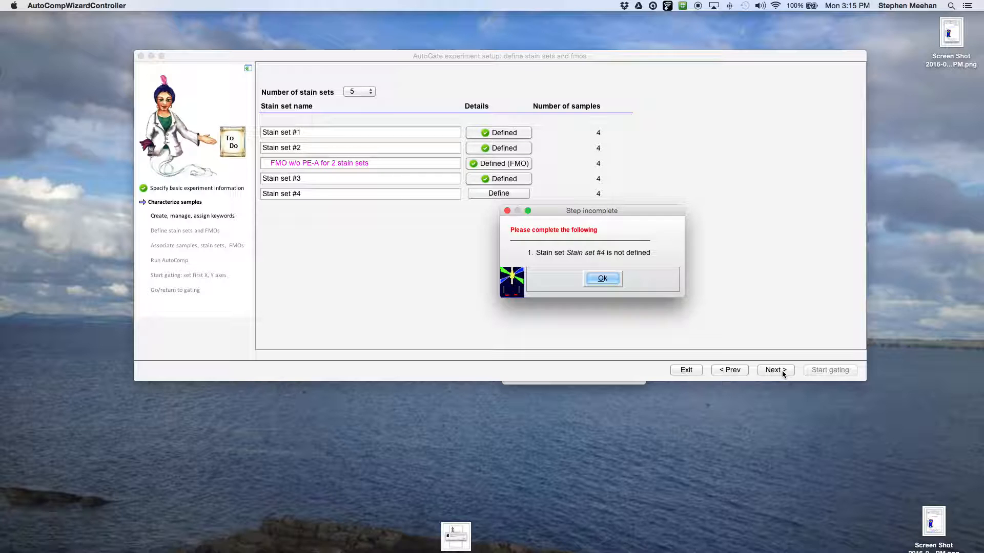
key("Return")
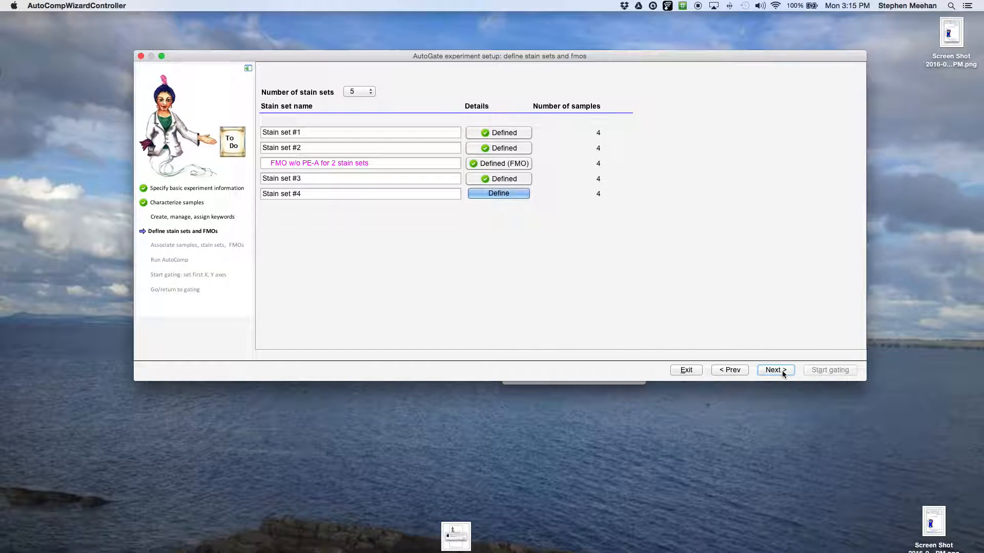
left_click(493, 193)
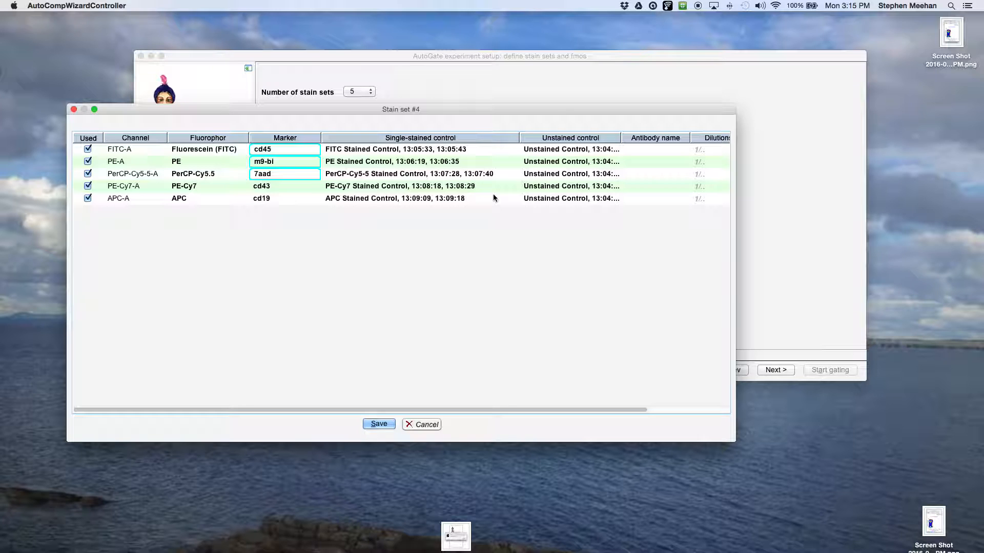
left_click(379, 424)
key("Return")
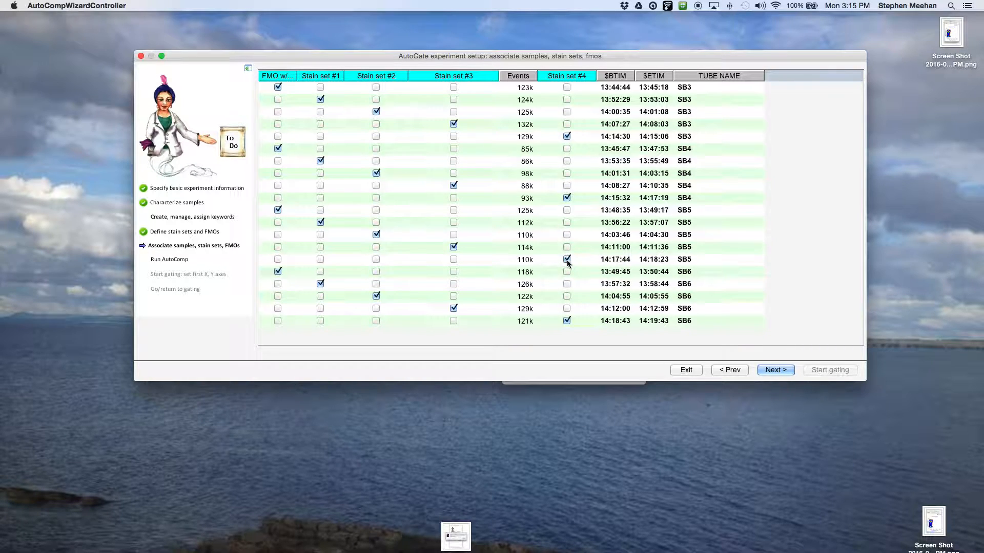
Accept the sample associations and run AutoComp with spillover handling and FlowJo-format export enabled.
left_click(774, 370)
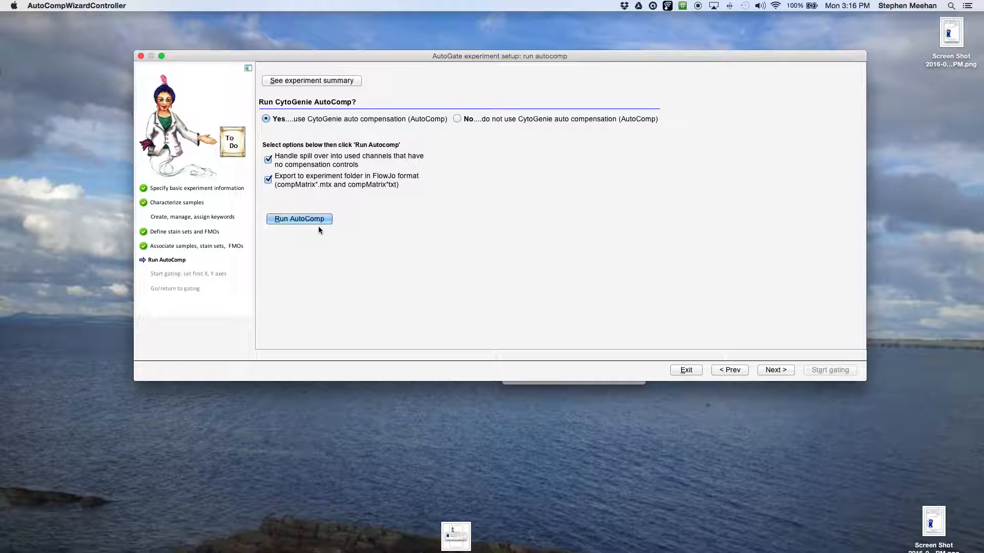
left_click(506, 121)
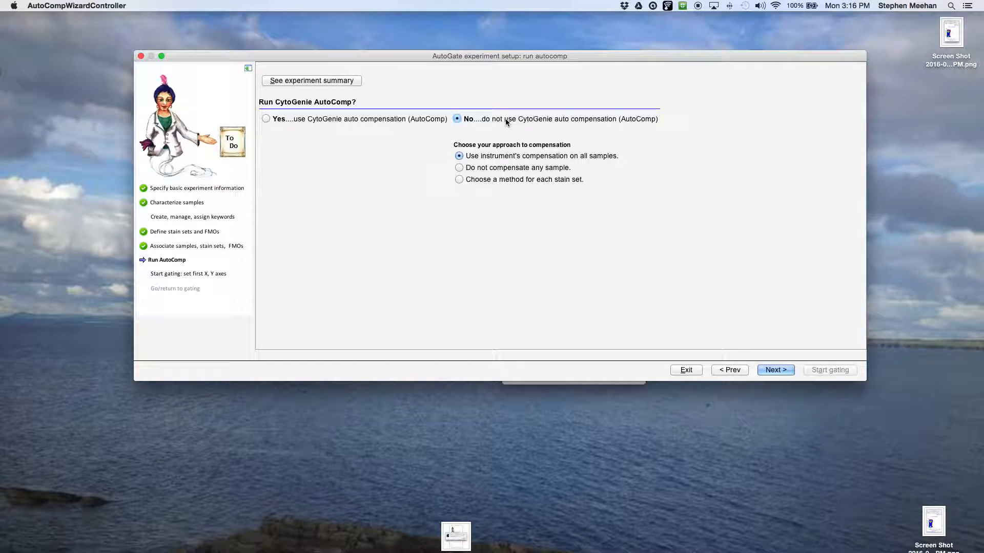
left_click(299, 120)
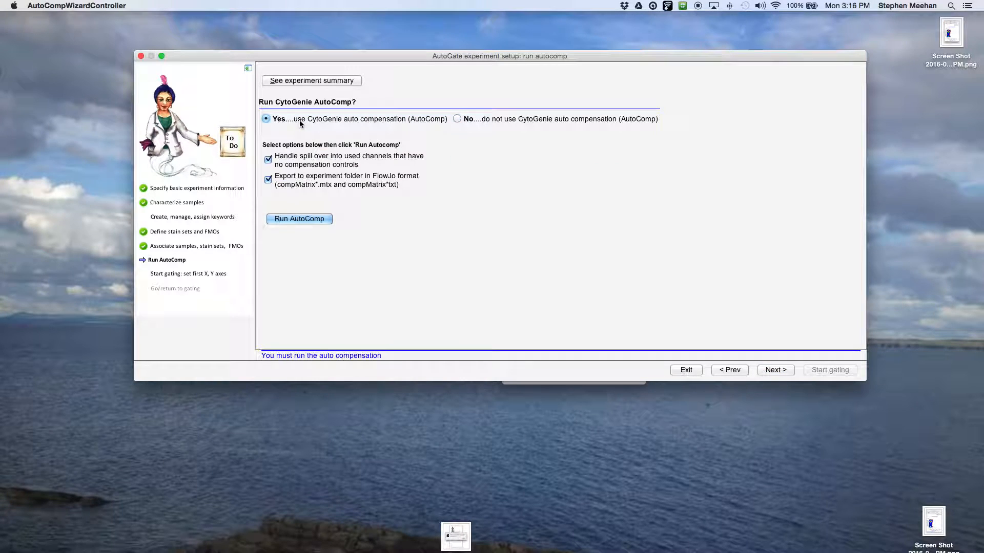
left_click(299, 219)
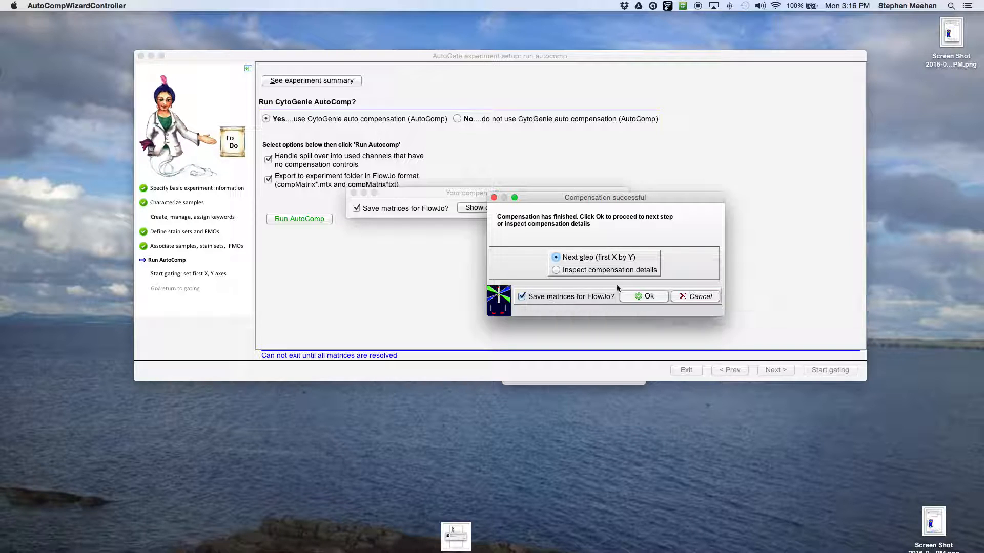
Save the compensation matrices for FlowJo in the 15-120915 experiment folder and continue to the first X by Y step.
left_click(643, 297)
left_click(605, 208)
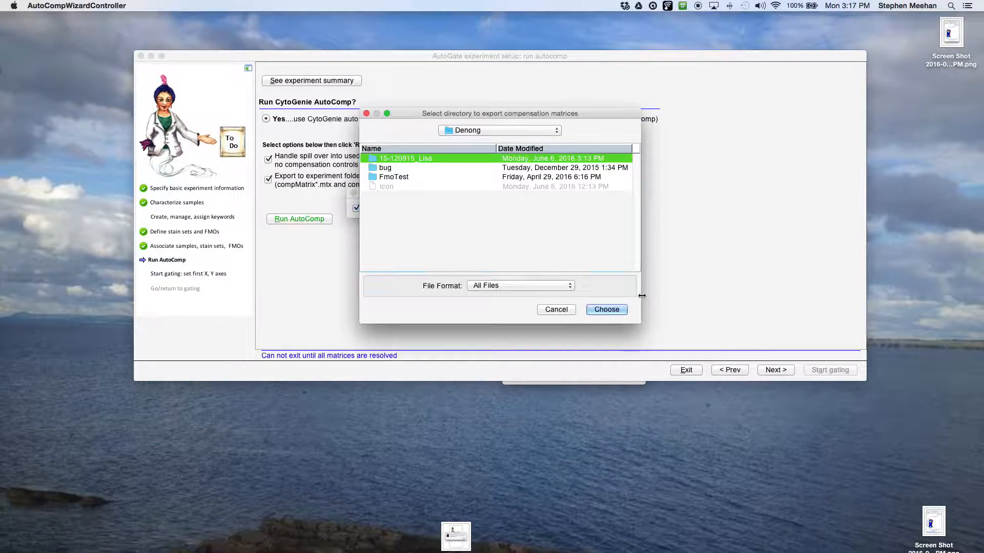
left_click(606, 310)
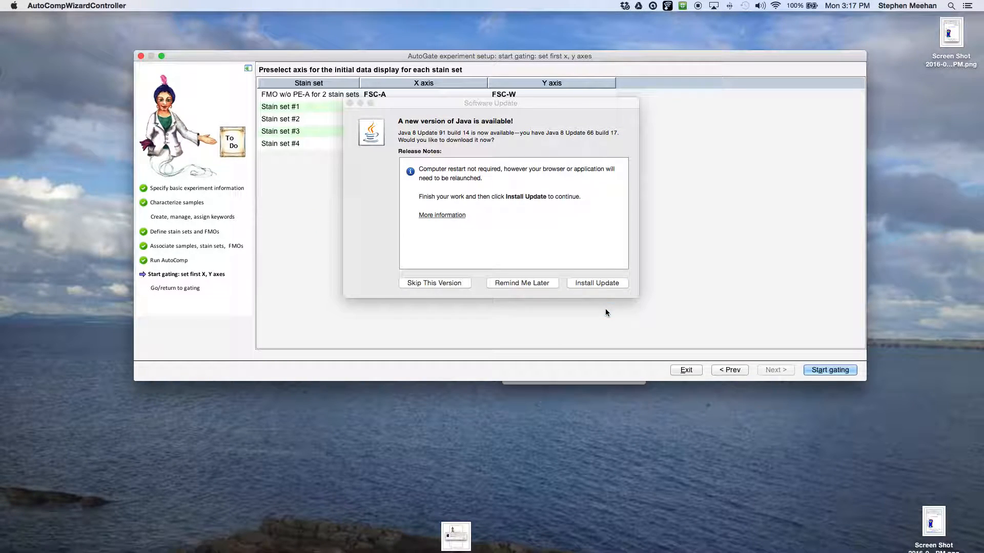
Dismiss the Java update offer and start gating with FSC-A by FSC-W as the initial axes.
left_click(350, 103)
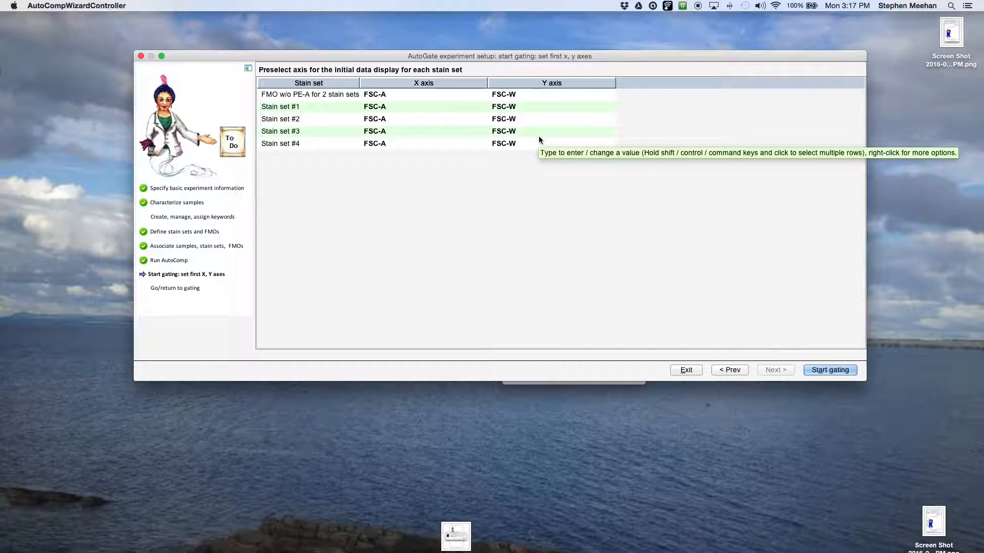
left_click(850, 373)
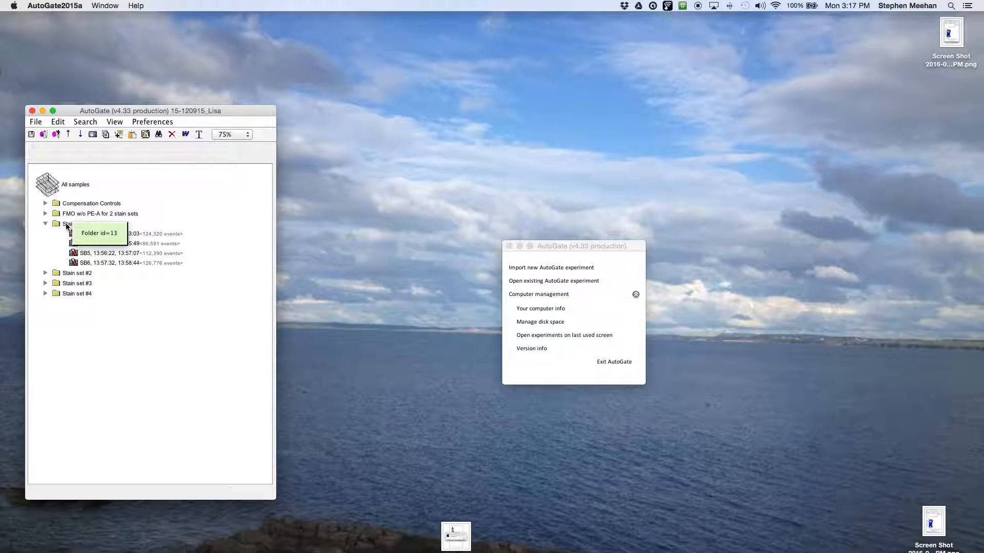
Expand the FMO w/o PE-A folder and open the plot of sample SB3 in Stain set #1.
left_click(46, 213)
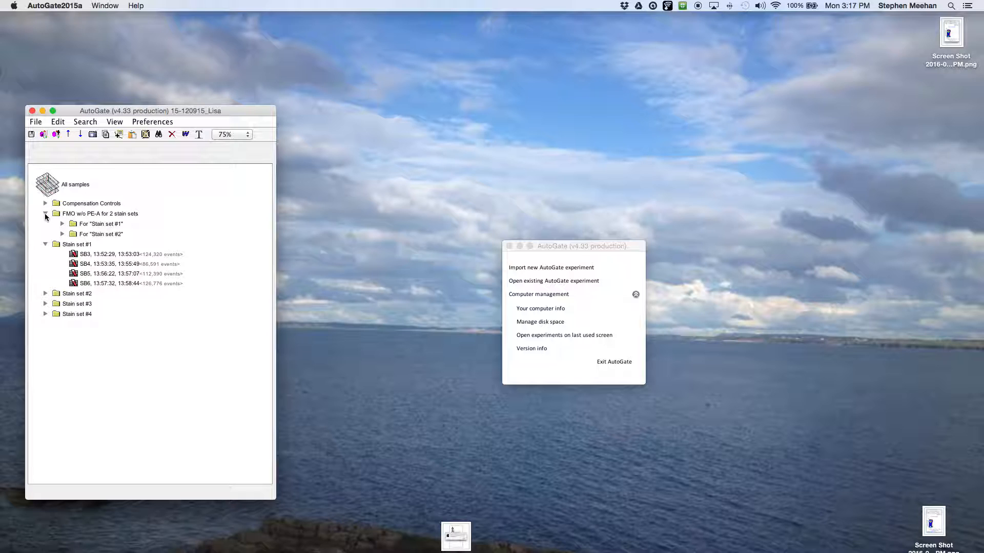
left_click(81, 256)
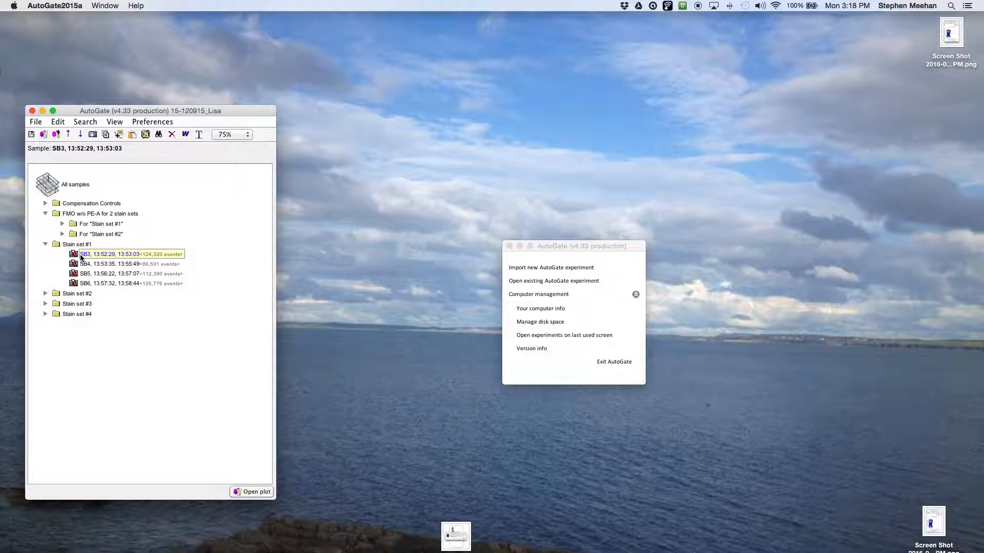
double_click(81, 256)
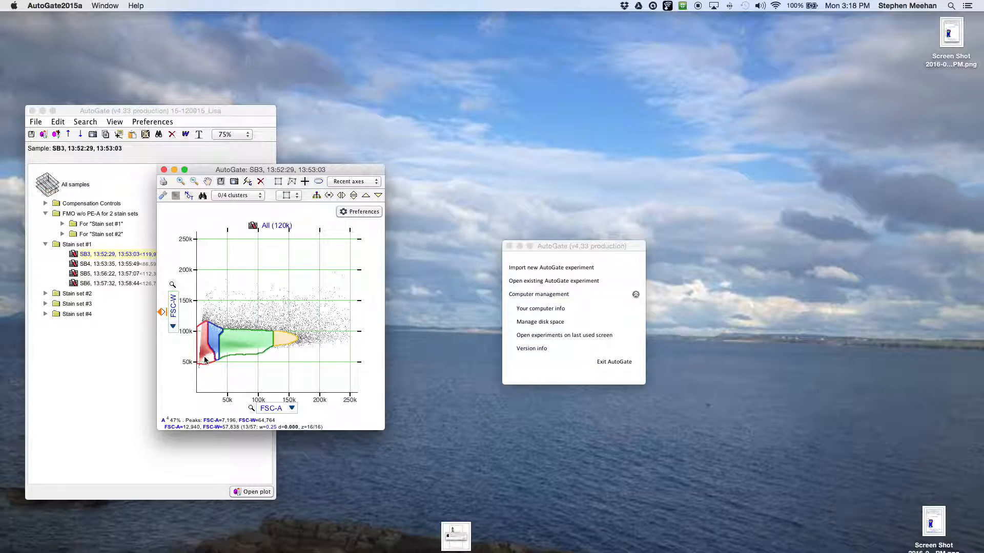
Switch the SB3 plot's Y axis to cd27:Fluorescein (FITC).
left_click(173, 325)
scroll(168, 361, "up", 3)
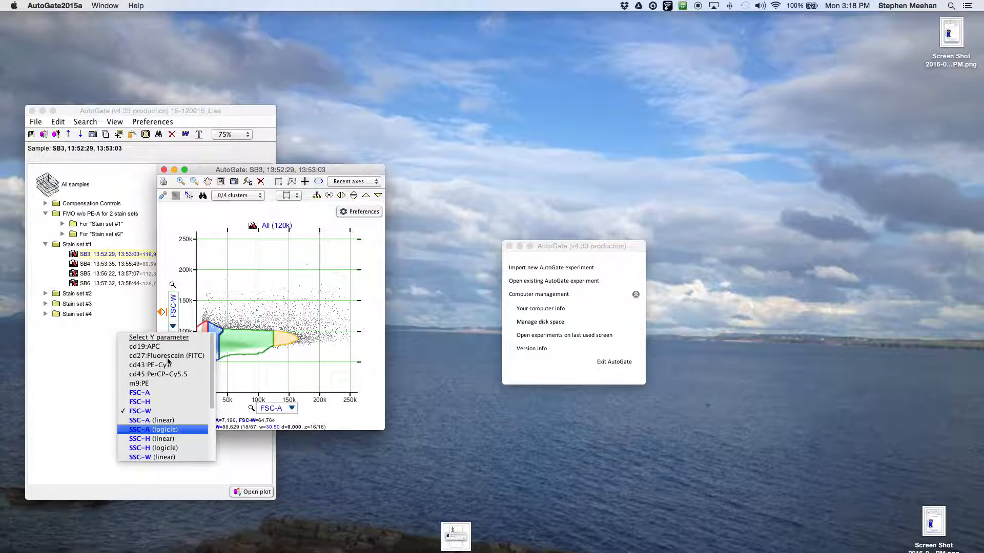
left_click(168, 358)
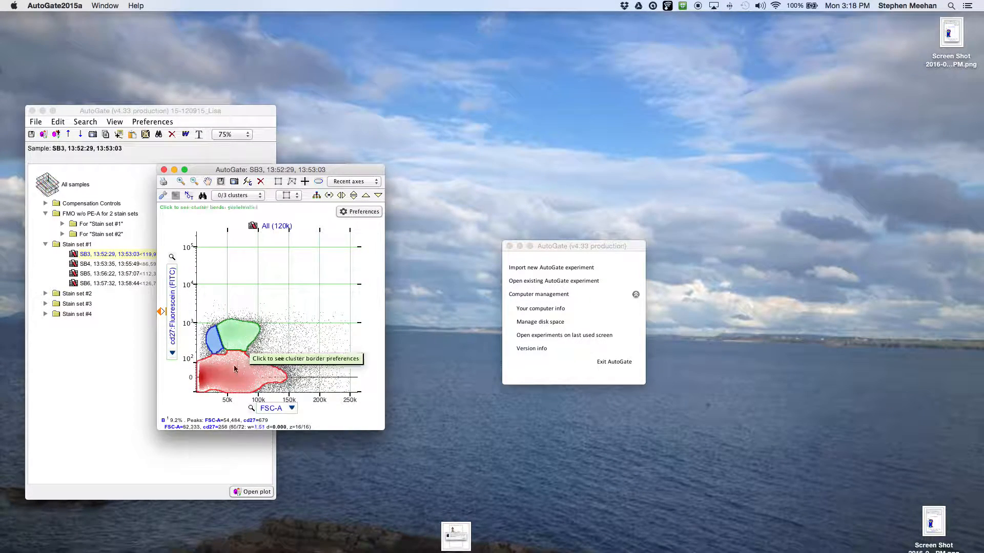
Set the SB3 plot's Y axis to FSC-A.
left_click(172, 353)
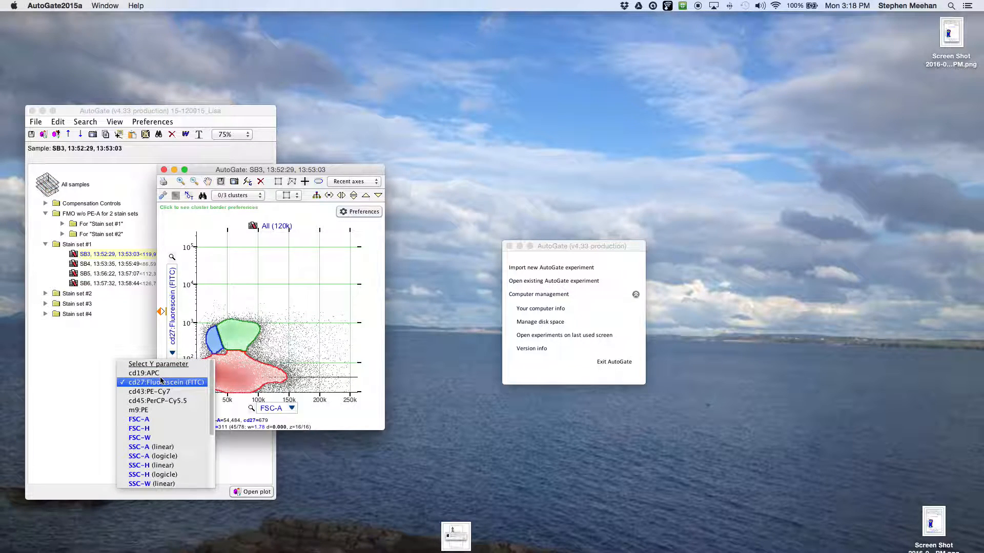
left_click(160, 418)
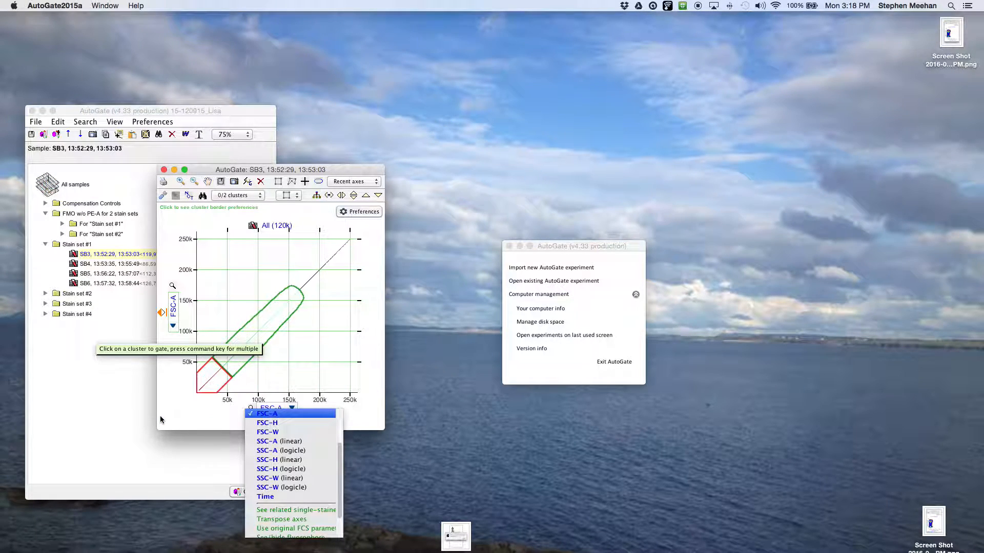
Set the SB3 plot's Y axis to FSC-W and gate all four clusters together as a subset named Singlets.
left_click(173, 326)
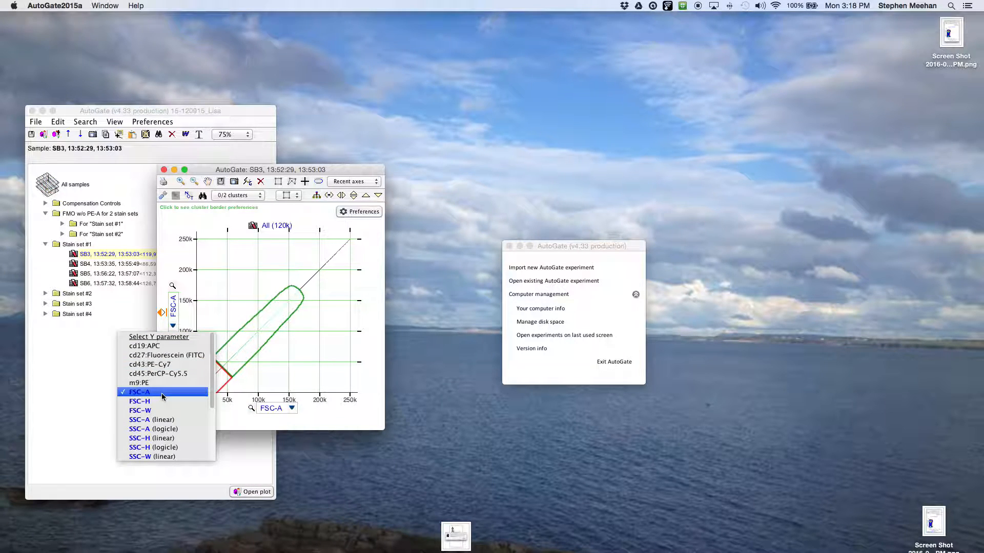
left_click(162, 410)
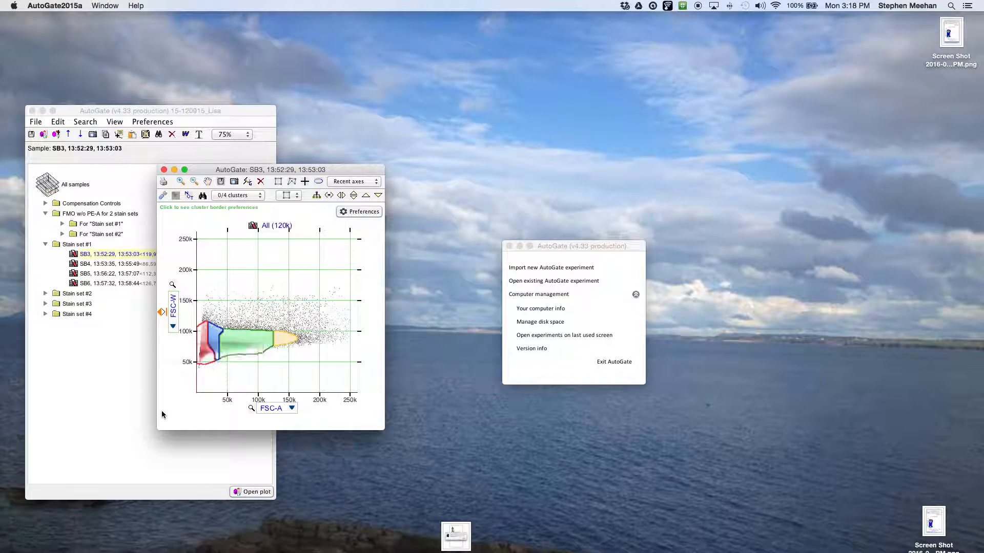
left_click(206, 343)
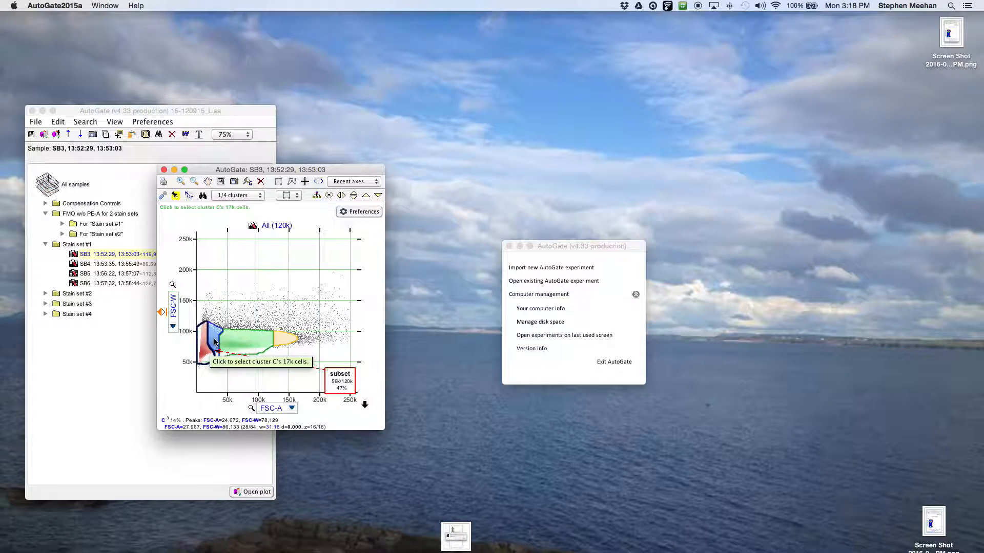
left_click(214, 342)
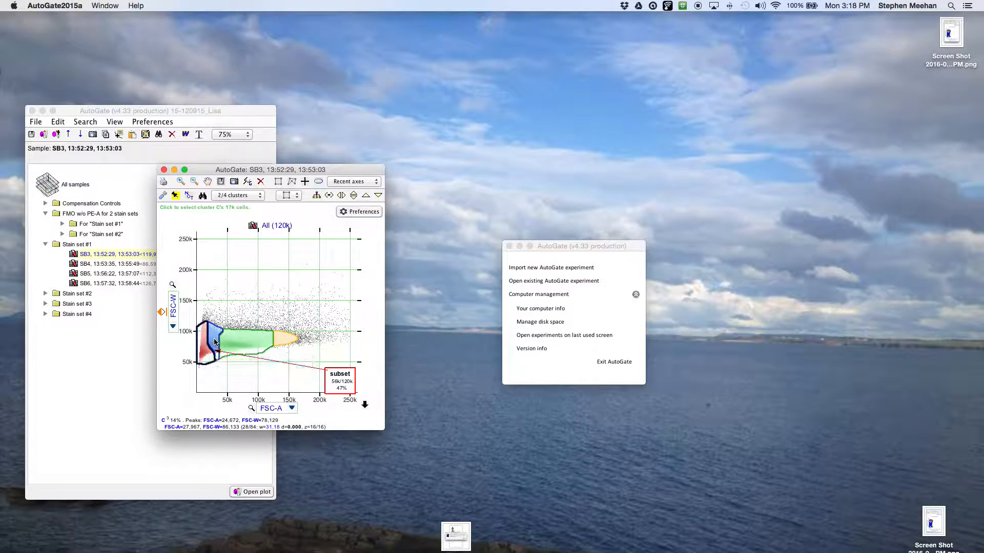
left_click(244, 341)
left_click(288, 336)
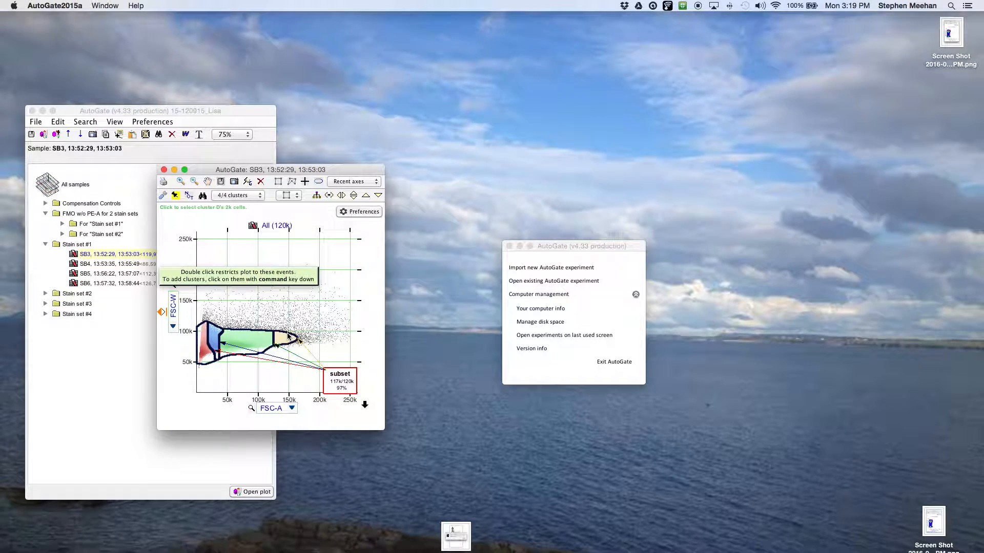
left_click(365, 407)
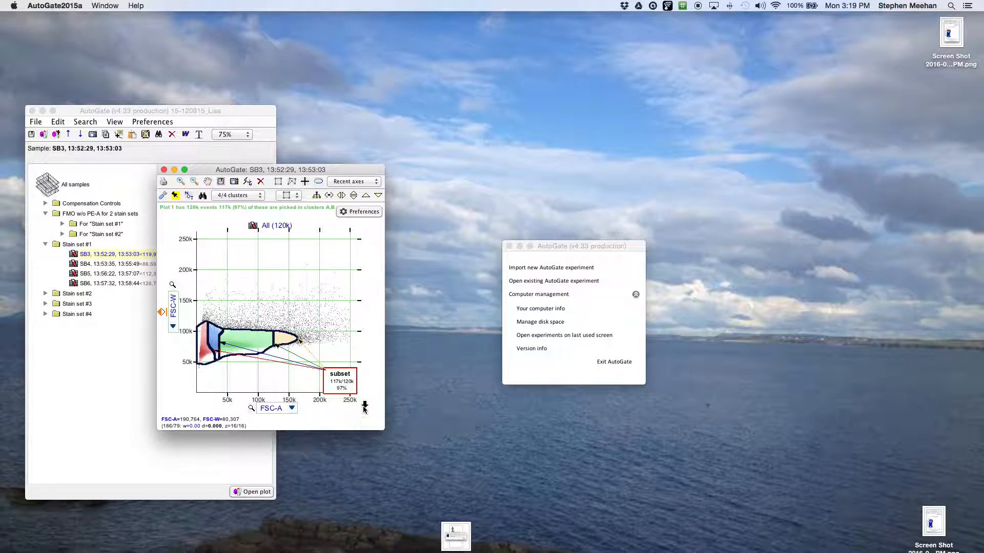
type("Singlets")
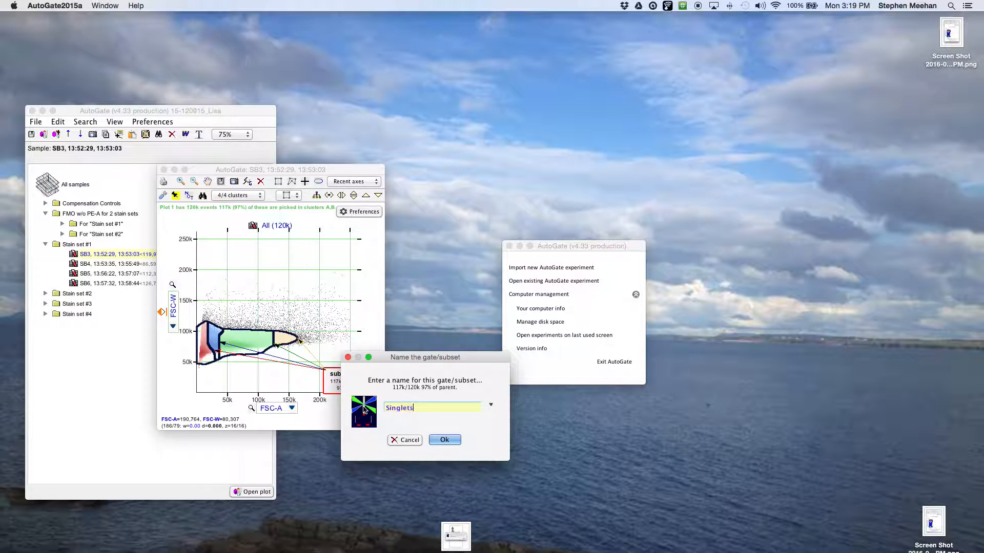
key("Return")
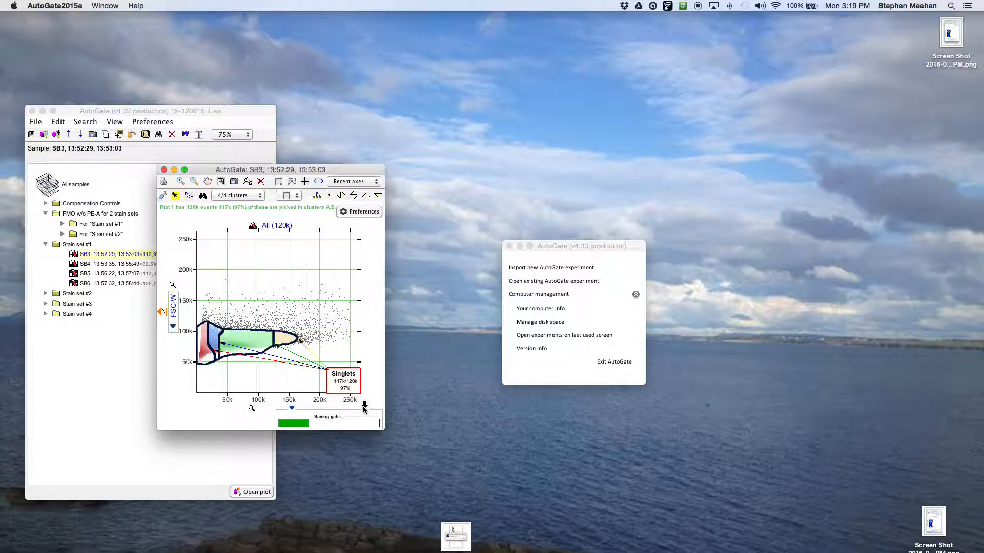
Move the Singlets plot clear of the gating tree and set its axes to cd19:APC on Y and m9:PE on X.
left_click_drag(262, 174, 414, 116)
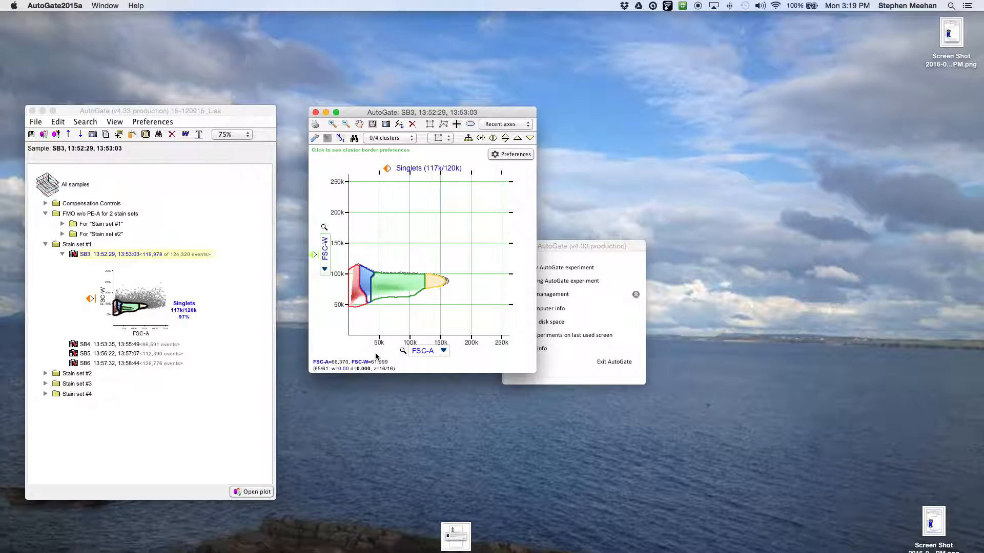
left_click(324, 270)
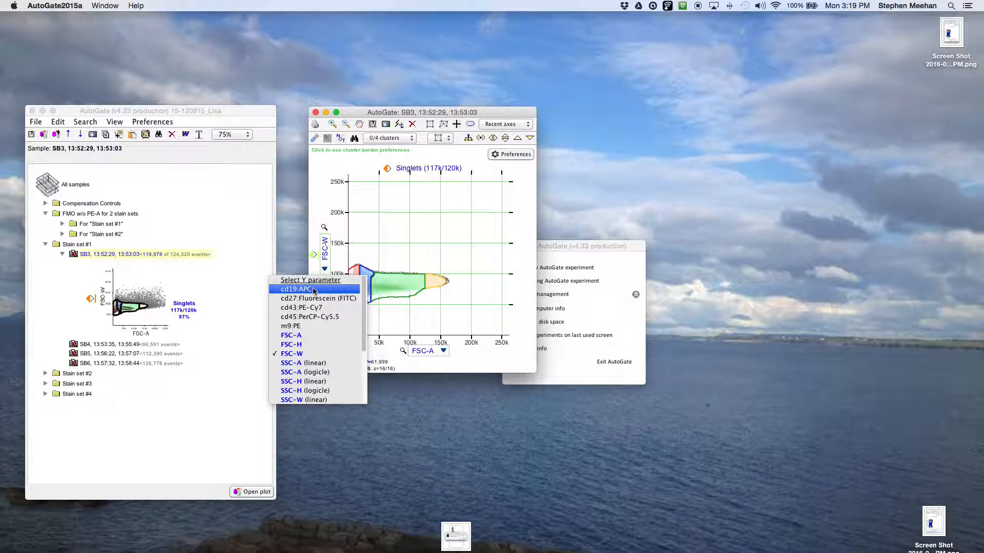
left_click(314, 290)
left_click(428, 351)
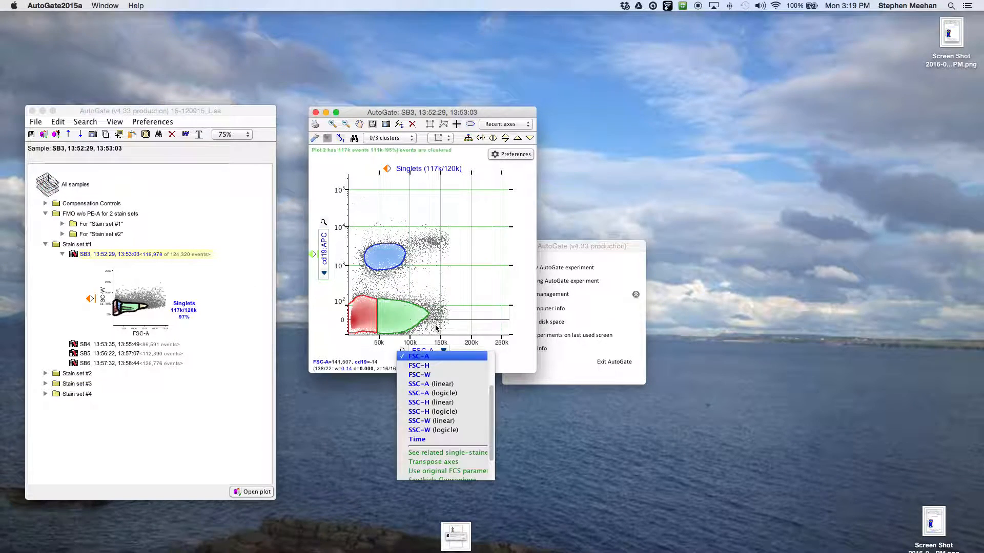
left_click(444, 352)
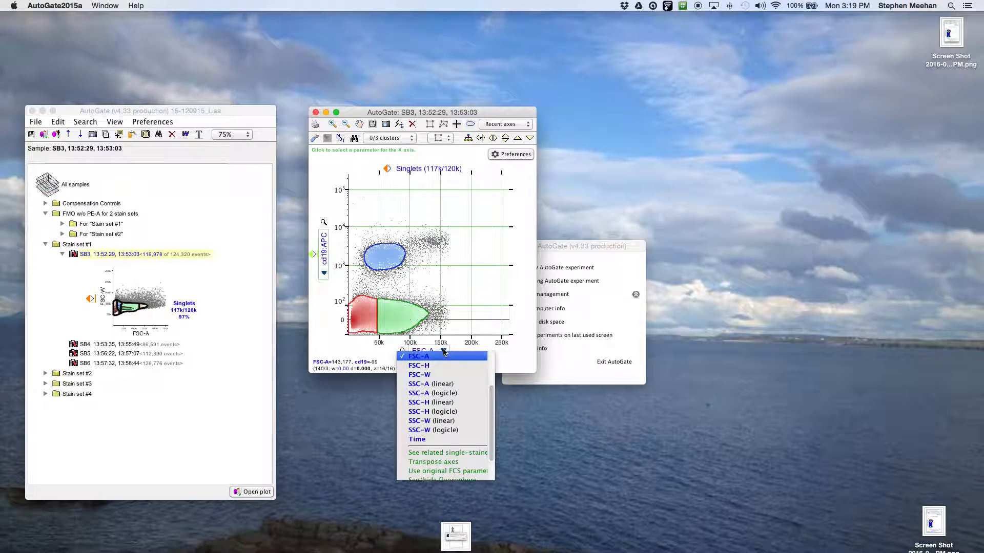
scroll(443, 358, "up", 3)
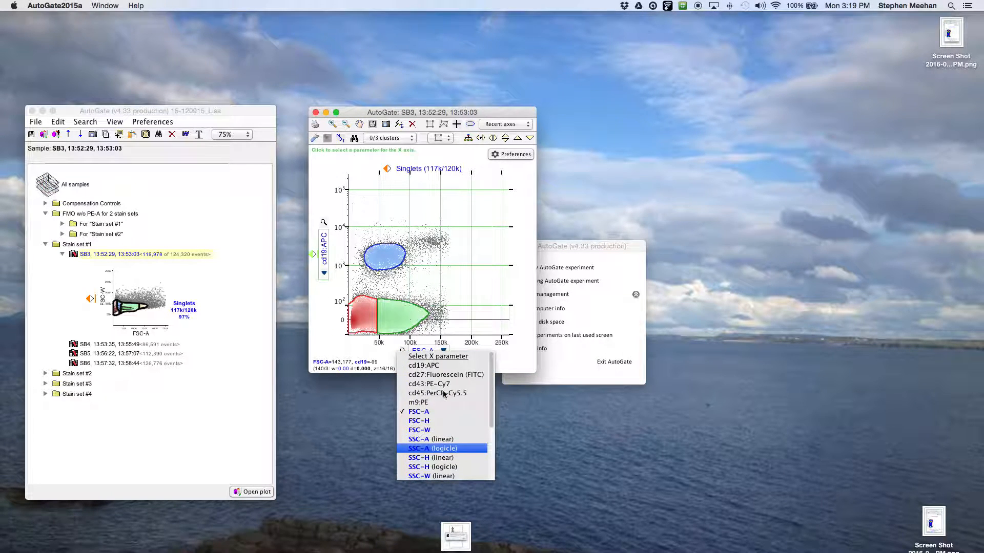
left_click(439, 403)
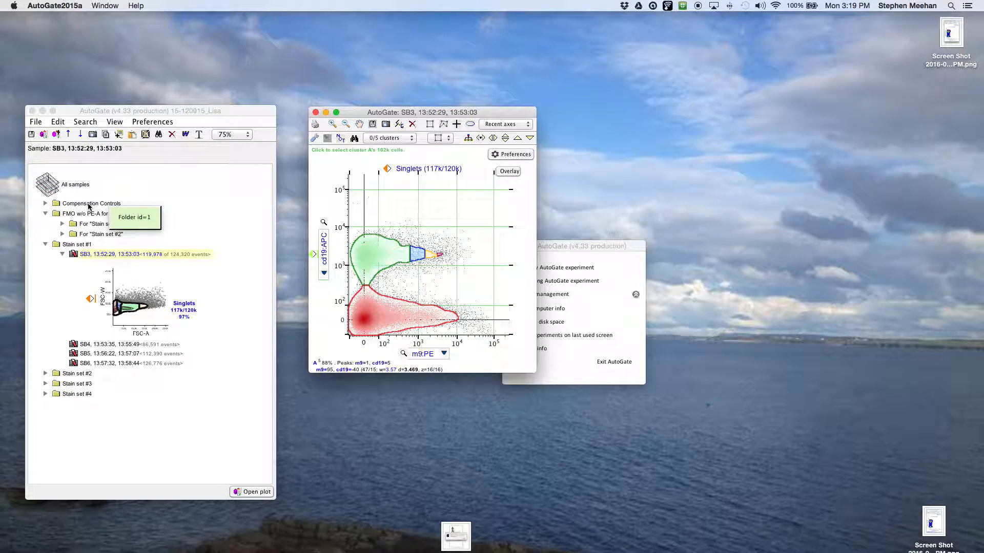
Expand the FMO folder for Stain set #1 and overlay FMO w/o PE-A sample SB3 on the Singlets plot with a 95th percentile cutoff.
left_click(60, 224)
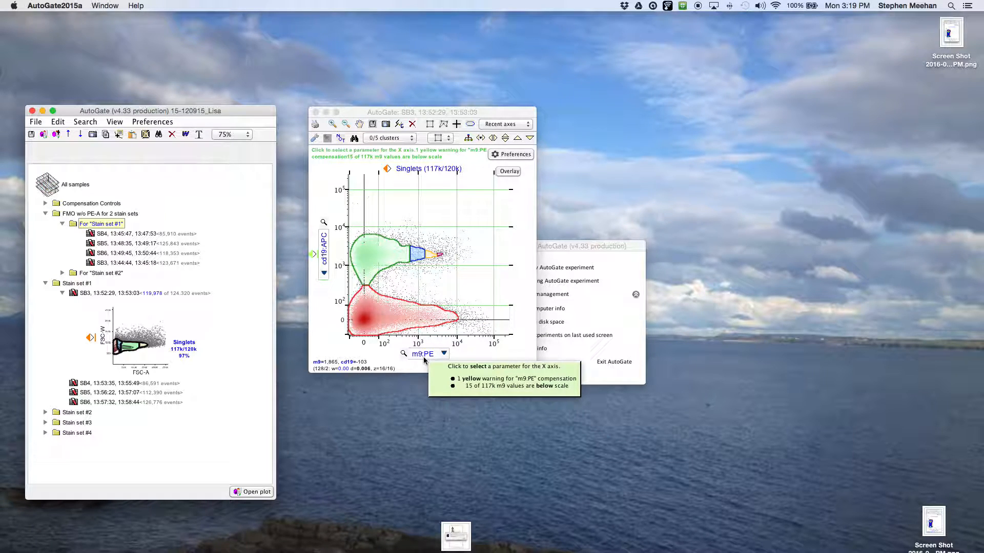
left_click(510, 172)
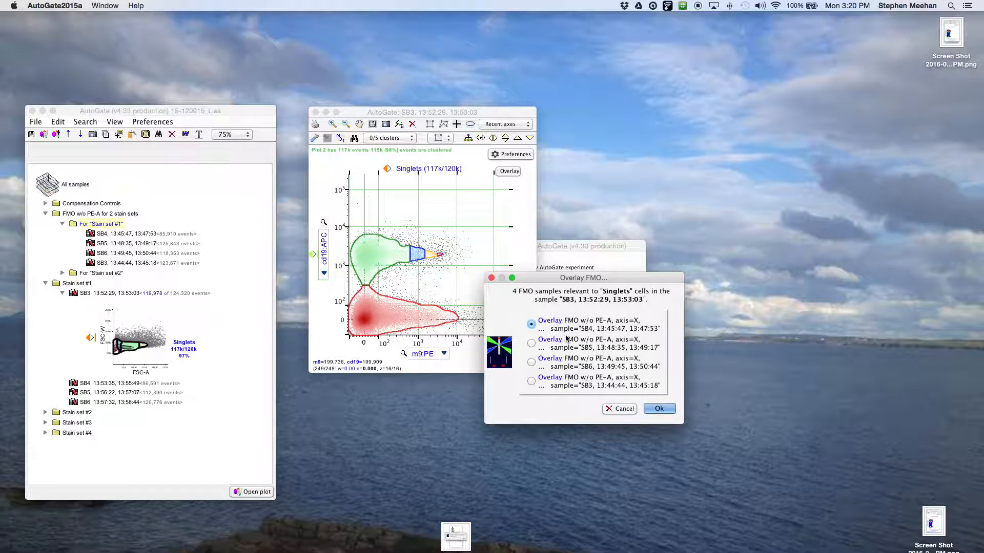
left_click_drag(536, 277, 368, 363)
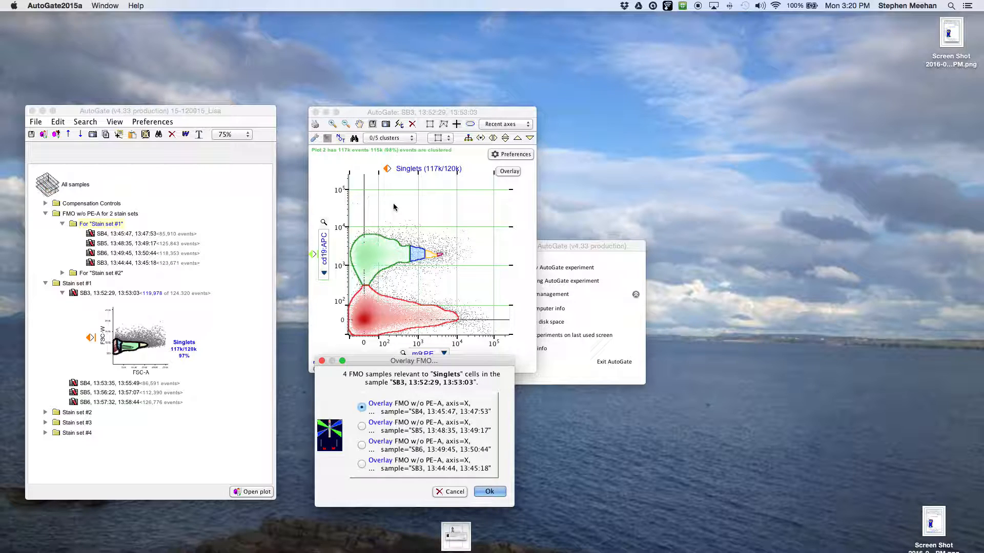
left_click(440, 471)
left_click(502, 495)
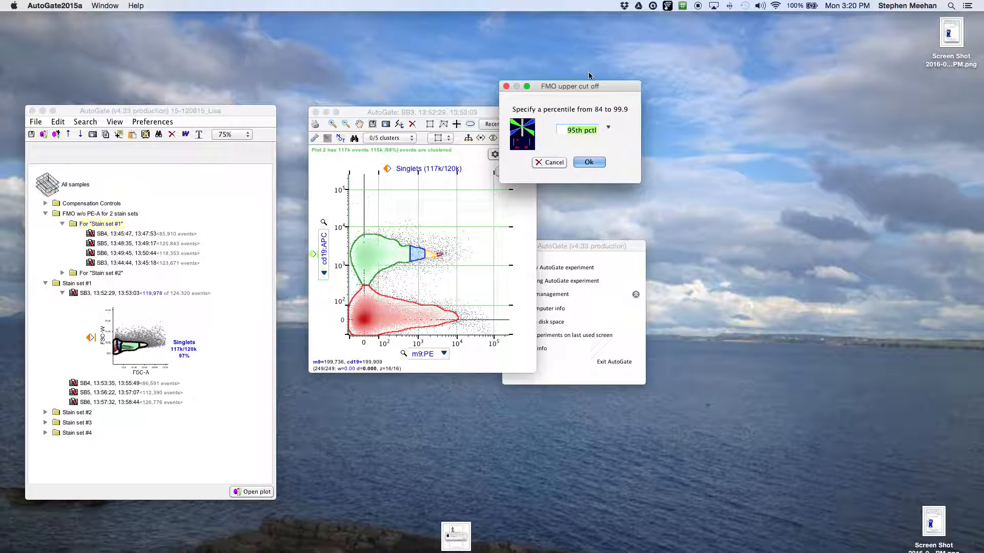
left_click_drag(584, 87, 468, 328)
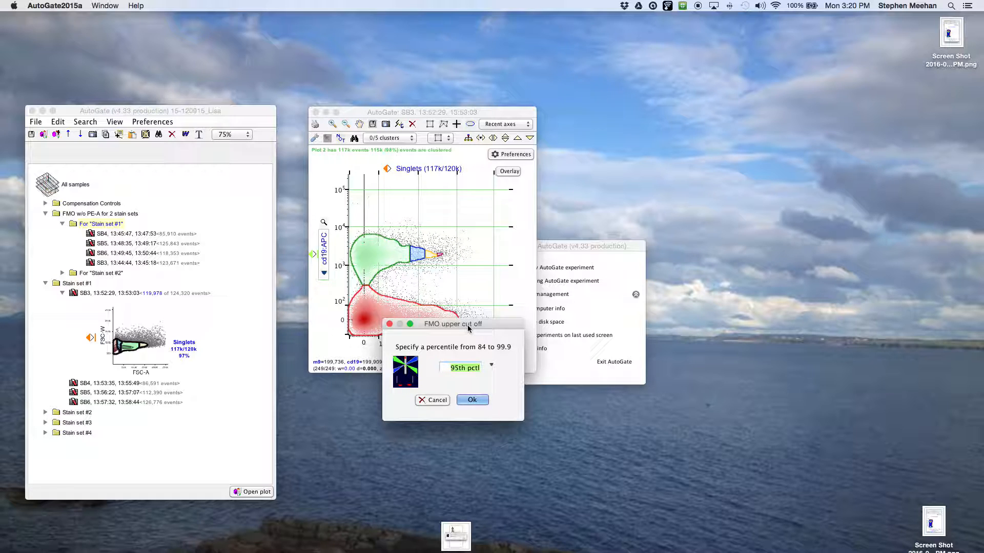
left_click(472, 400)
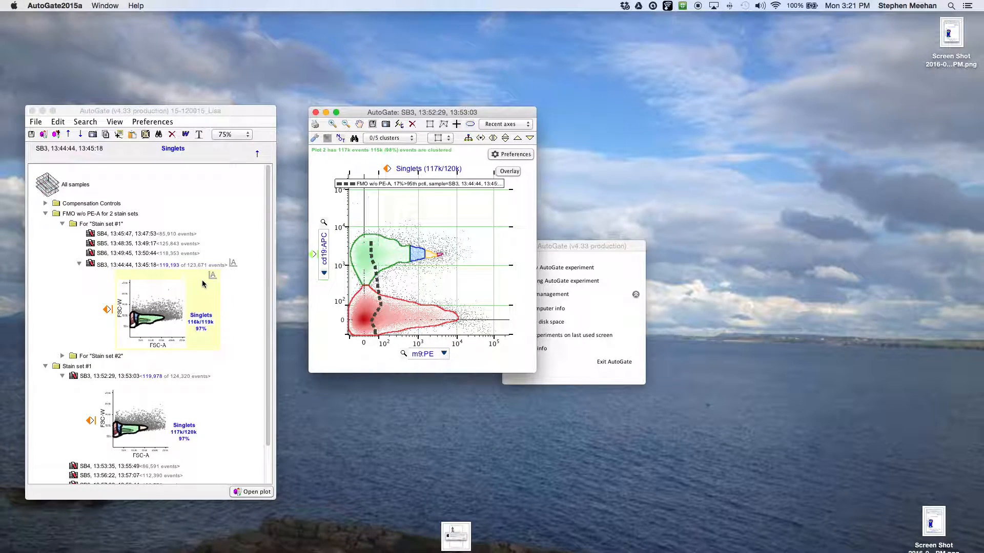
Open the FMO sample SB3 from the overlay's options and place its plot beside the stained sample's plot for comparison.
left_click(373, 258)
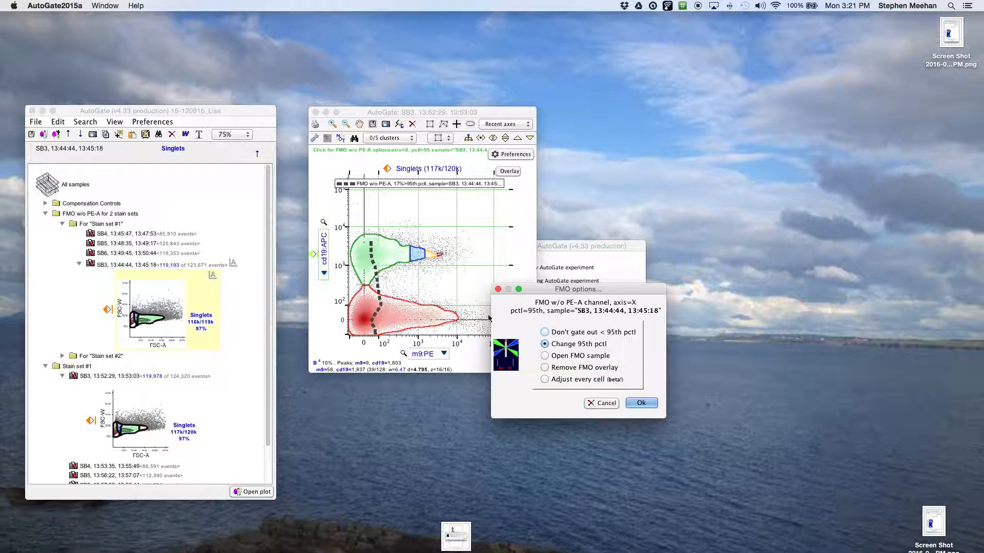
left_click(583, 356)
left_click(640, 404)
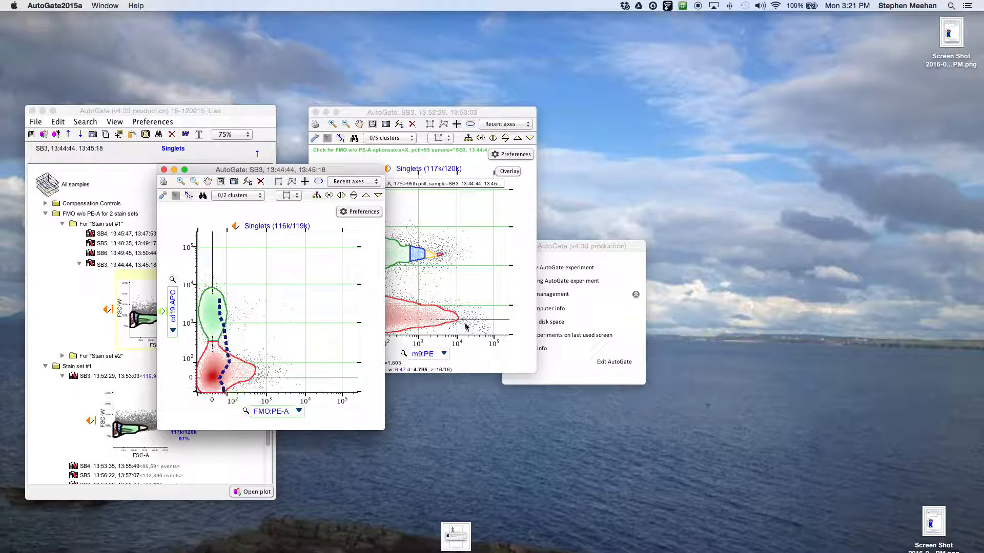
left_click_drag(299, 170, 199, 163)
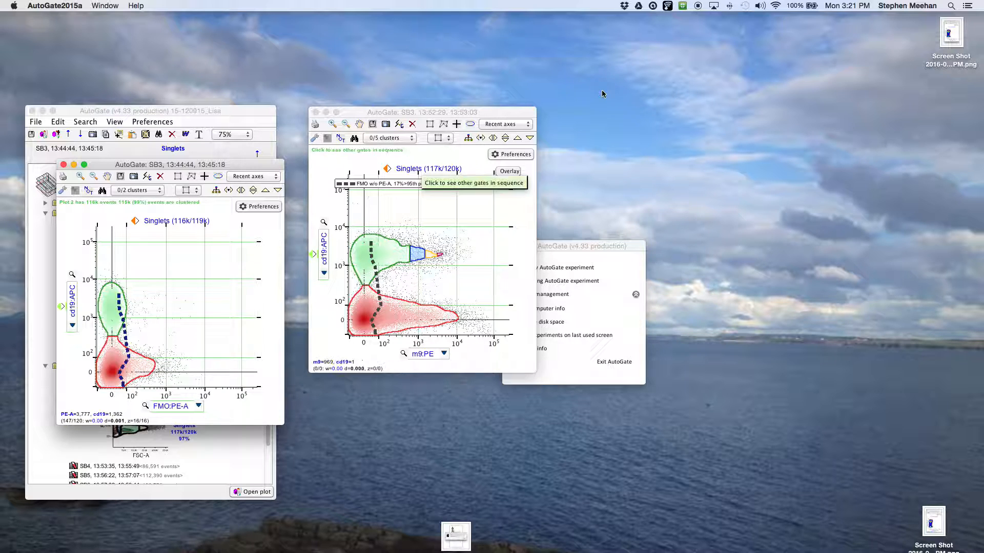
Select clusters B, C and D in the stained SB3 Singlets plot and show the cluster border preferences.
left_click(459, 112)
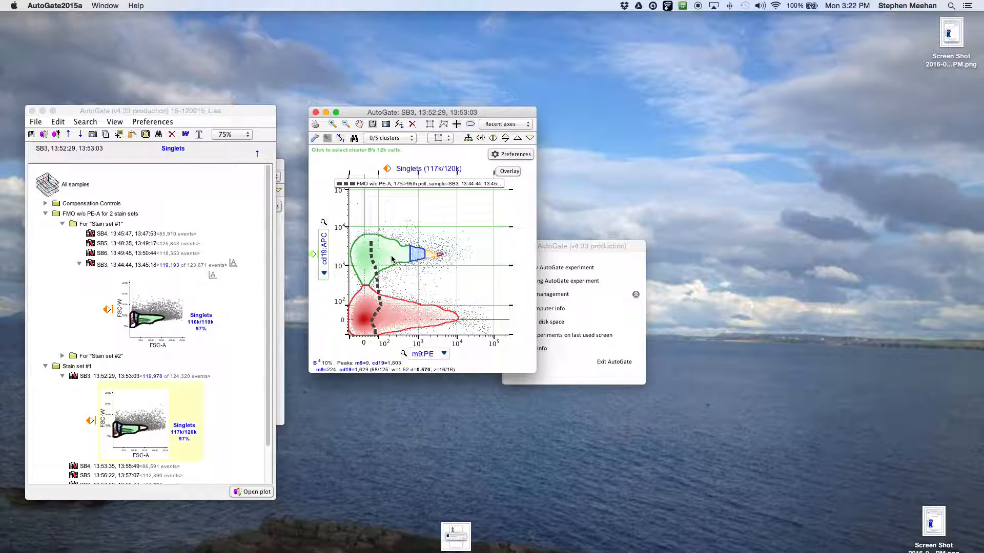
left_click(391, 257)
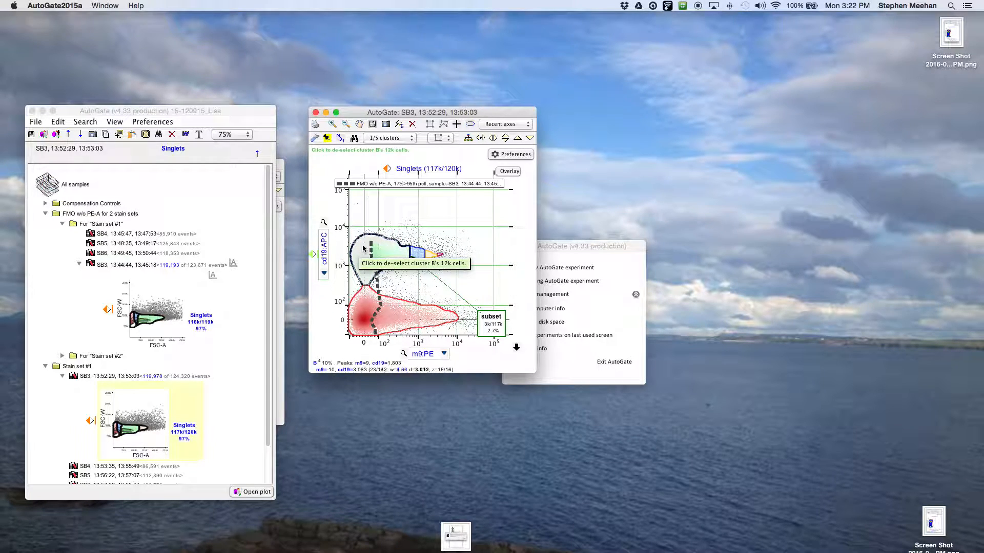
left_click(414, 256, "super")
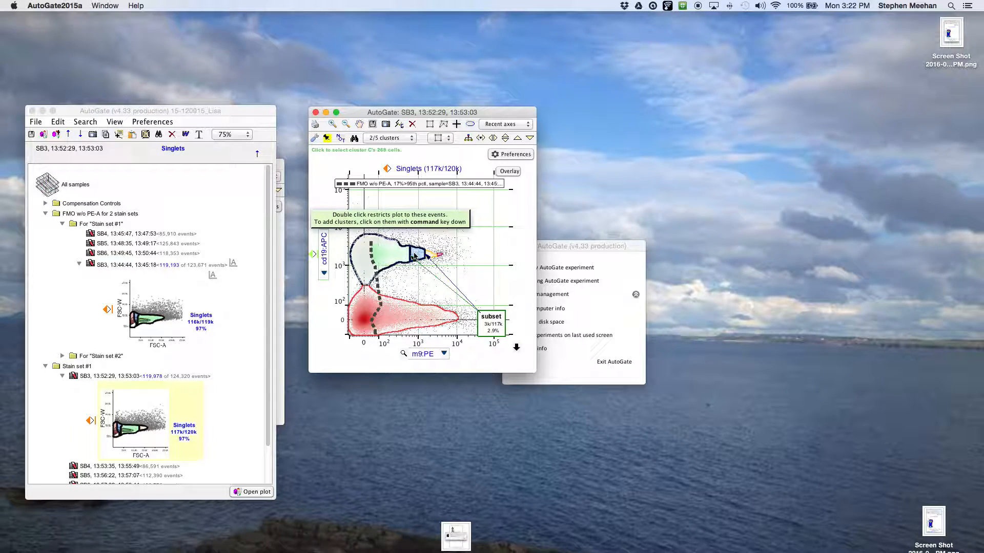
left_click(439, 255, "super")
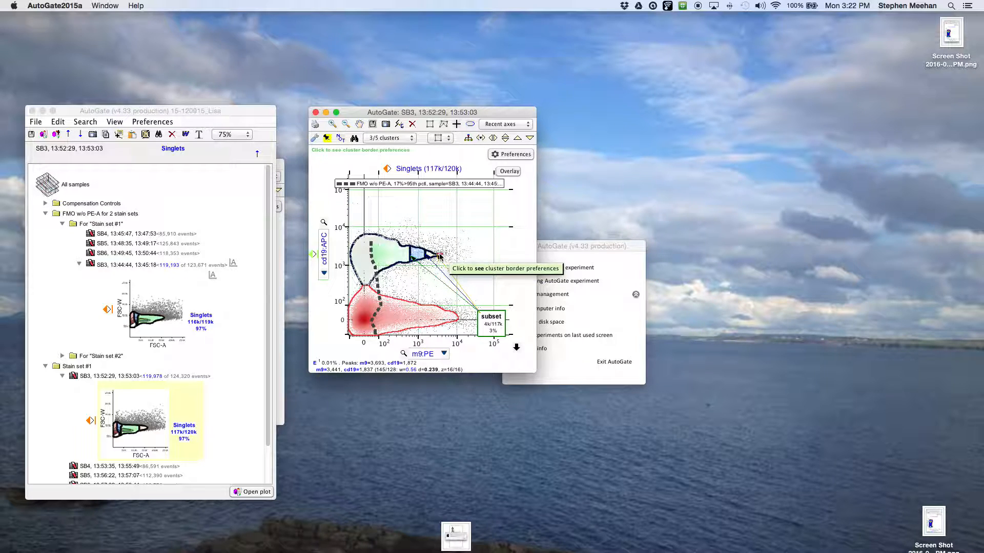
left_click(439, 256)
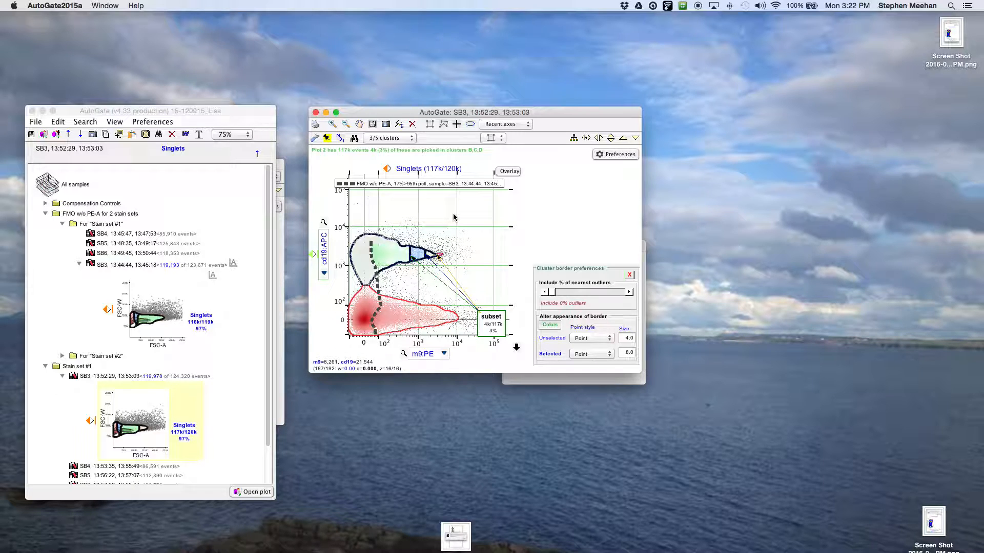
Change the Singlets plot's cluster detail preference to a coarser setting.
right_click(404, 230)
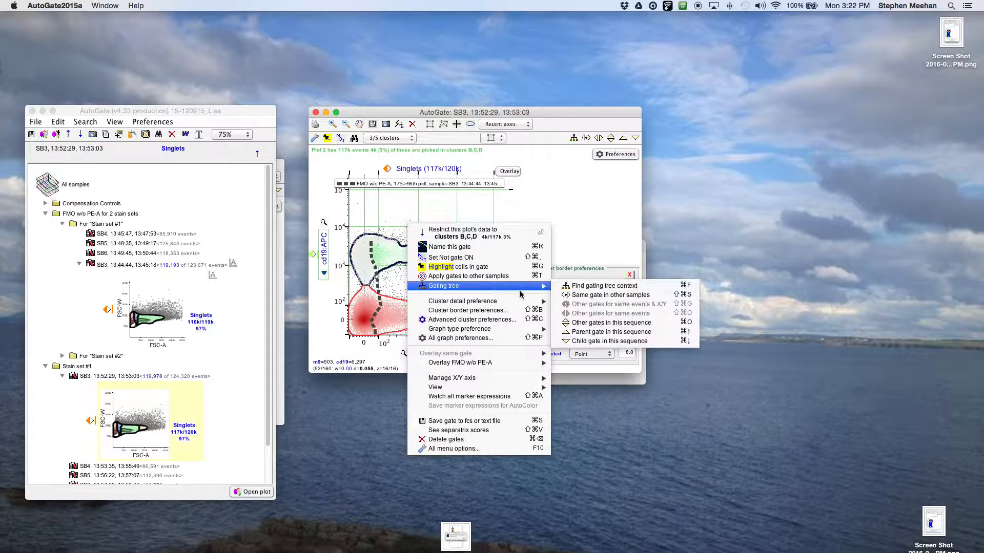
mouse_move(533, 302)
left_click(605, 370)
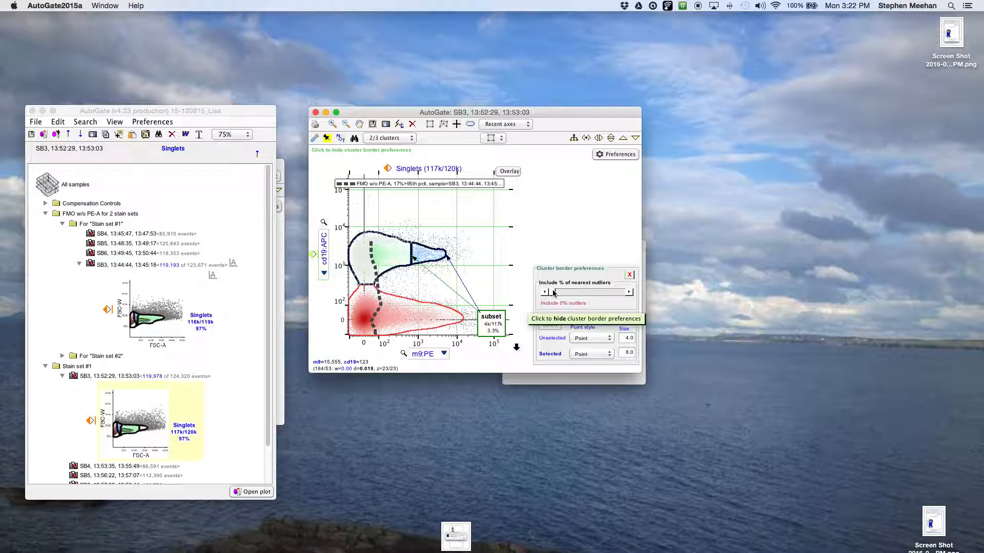
Include 61% of the nearest outliers in the selected clusters and save them as a gate named CD19+.
left_click_drag(555, 293, 585, 294)
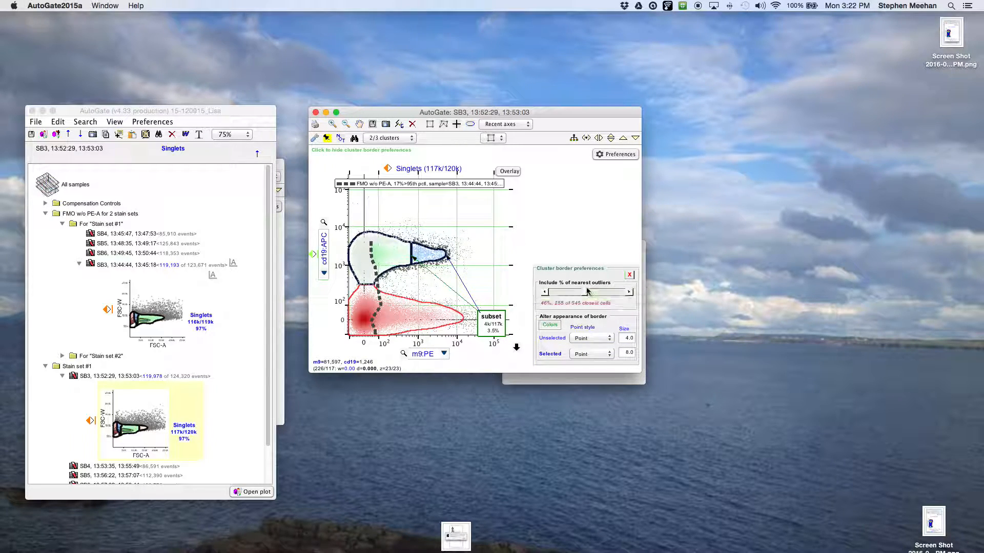
left_click_drag(587, 293, 597, 295)
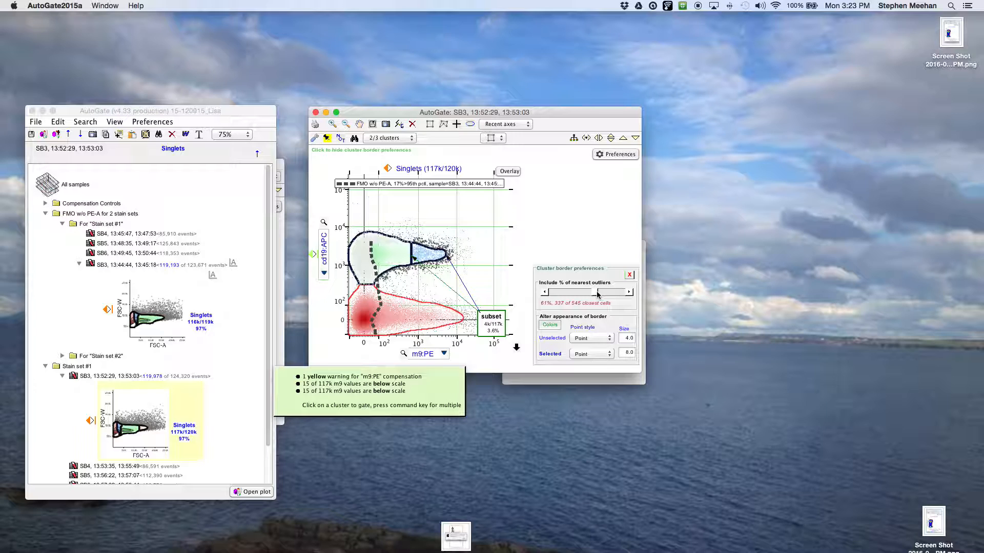
left_click(516, 349)
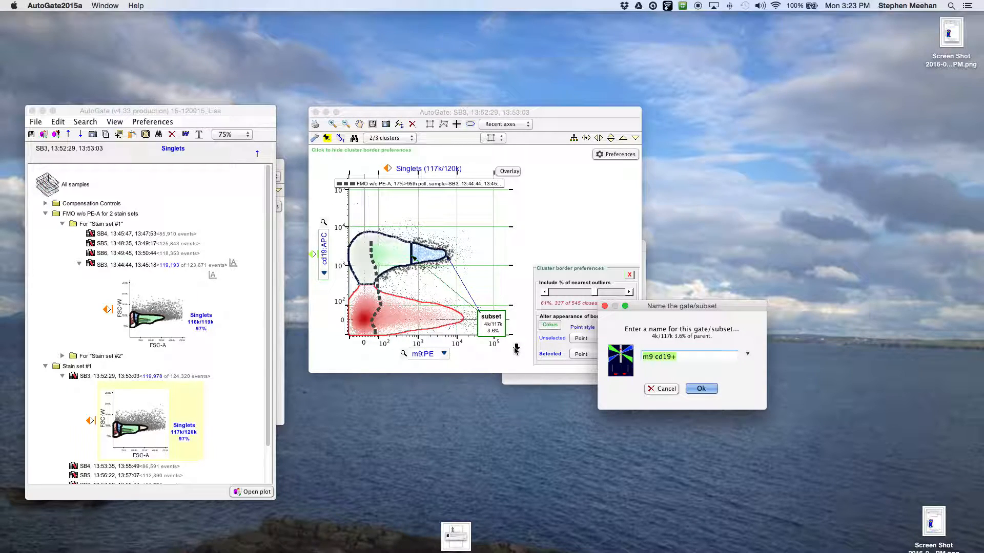
type("CD")
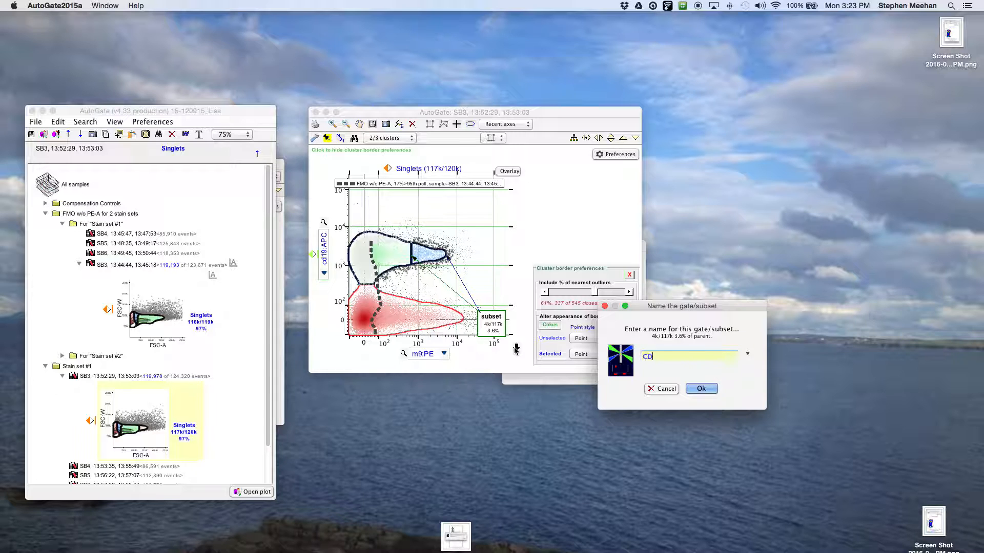
type("19+")
key("Return")
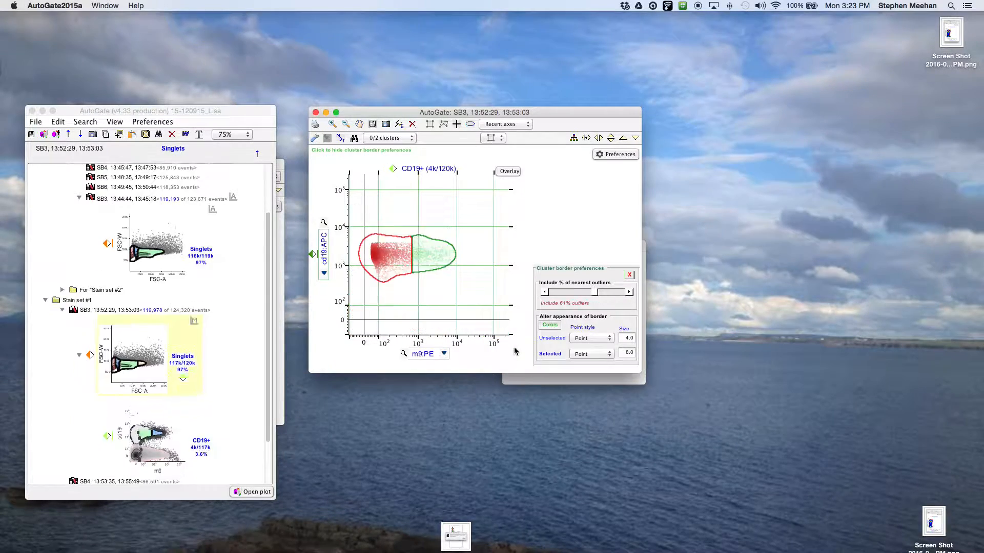
Hide the cluster border preferences and plot CD19+ with cd45:PerCP-Cy5.5 on the X axis and cd27:Fluorescein (FITC) on the Y axis.
left_click(631, 275)
left_click(630, 275)
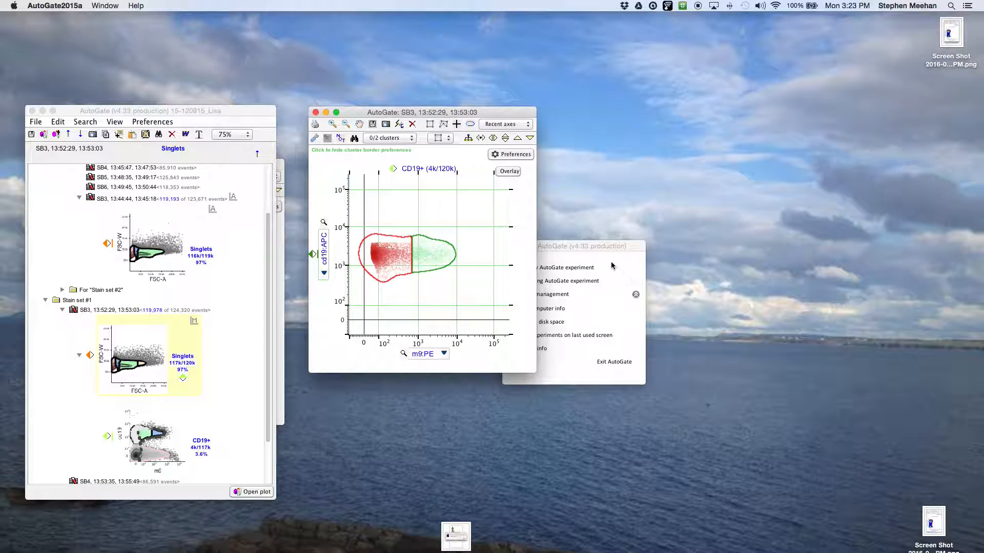
left_click(443, 354)
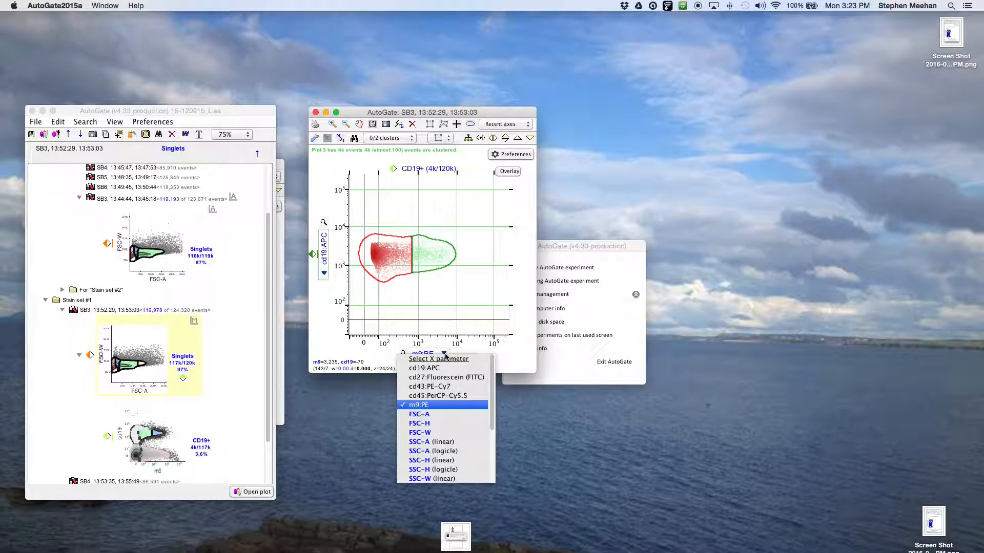
left_click(438, 388)
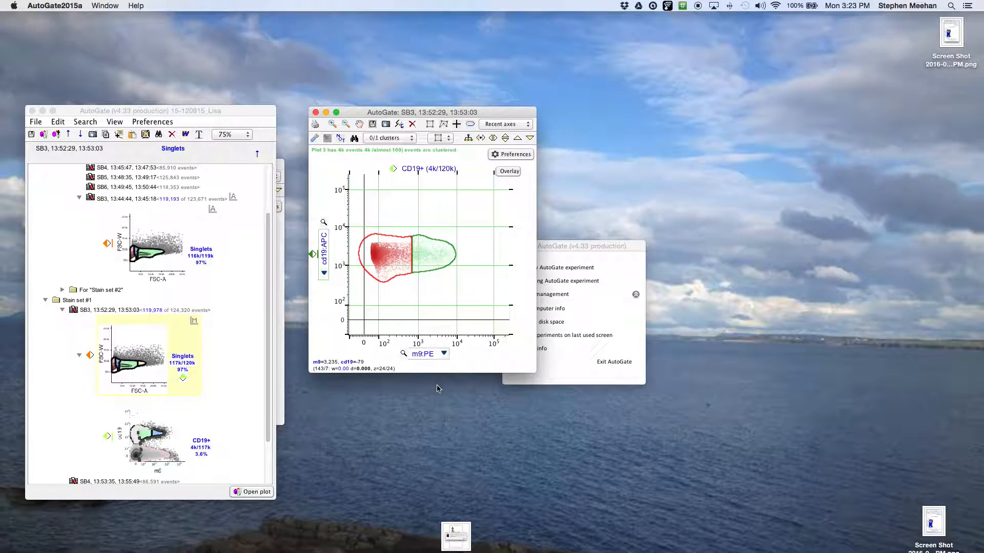
left_click(324, 273)
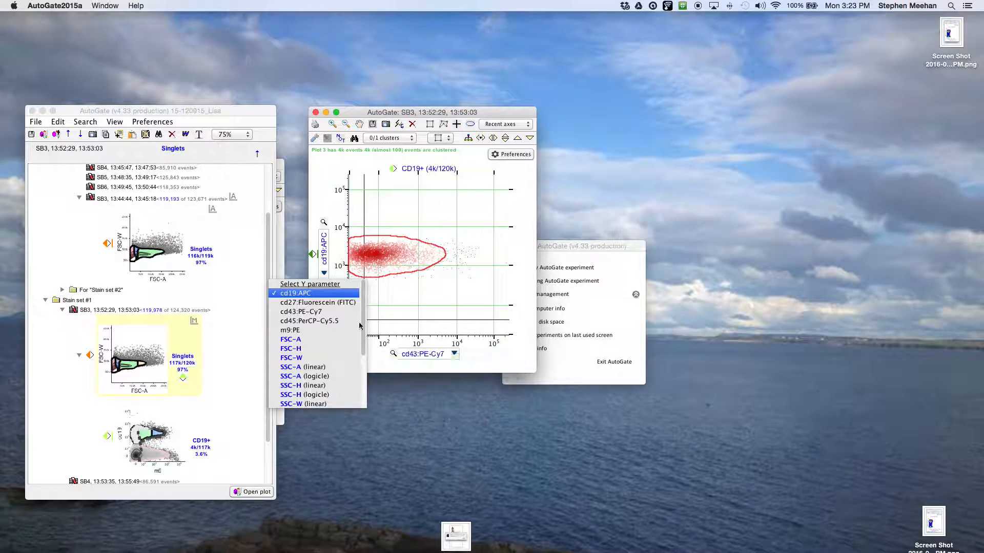
left_click(326, 302)
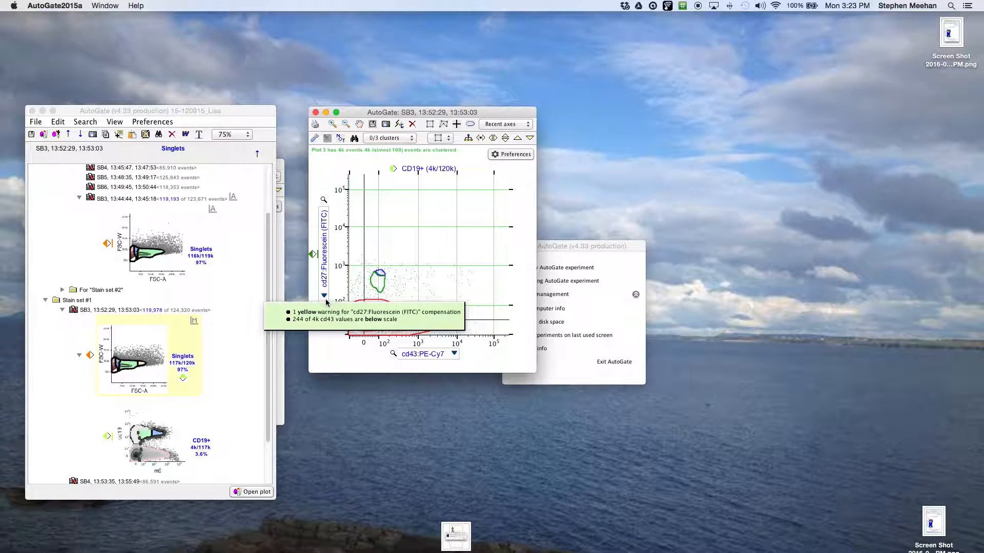
left_click(454, 353)
left_click(447, 396)
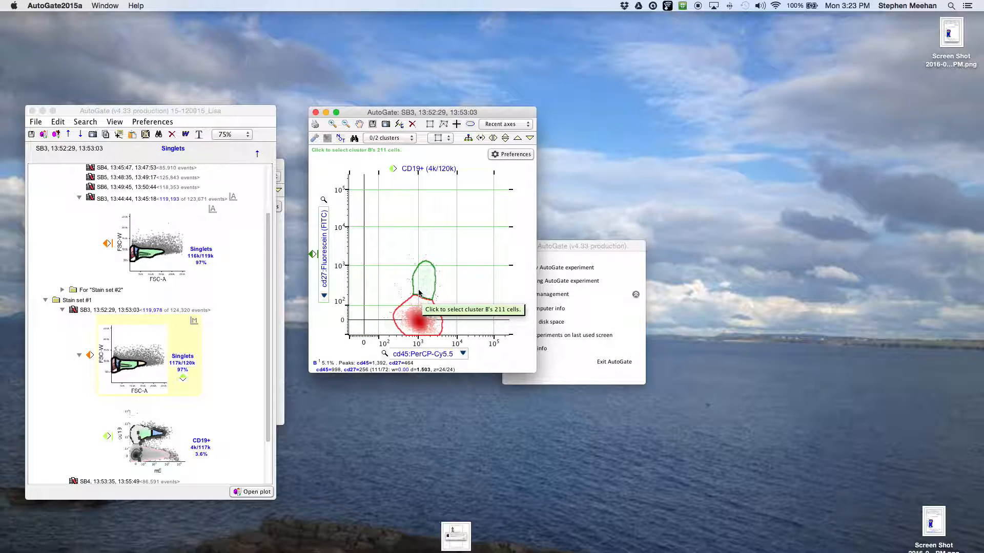
Select cluster B, the upper cluster in the CD19+ plot, and save it as a gate named CD27+.
left_click(418, 293)
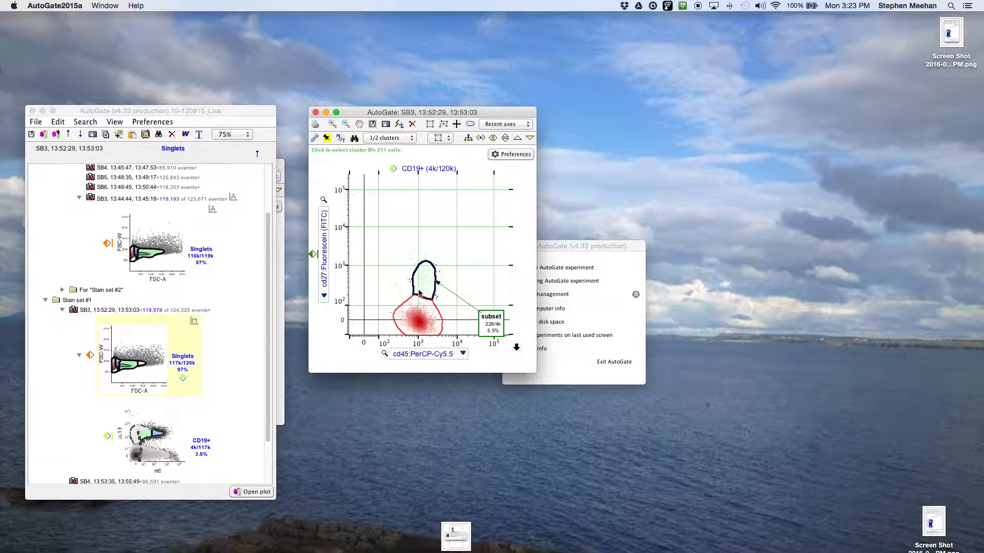
left_click(420, 293)
type("CD27+")
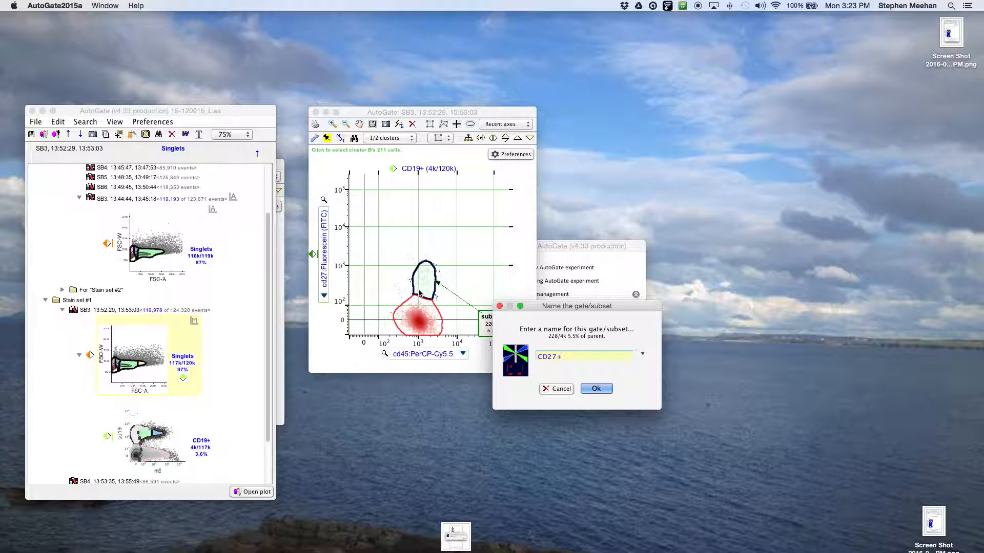
key("Return")
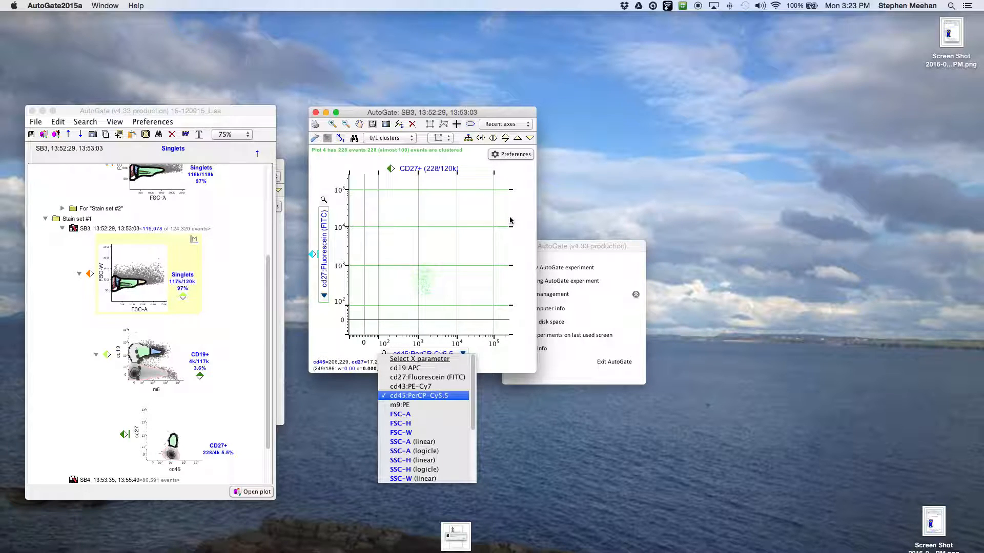
left_click(470, 214)
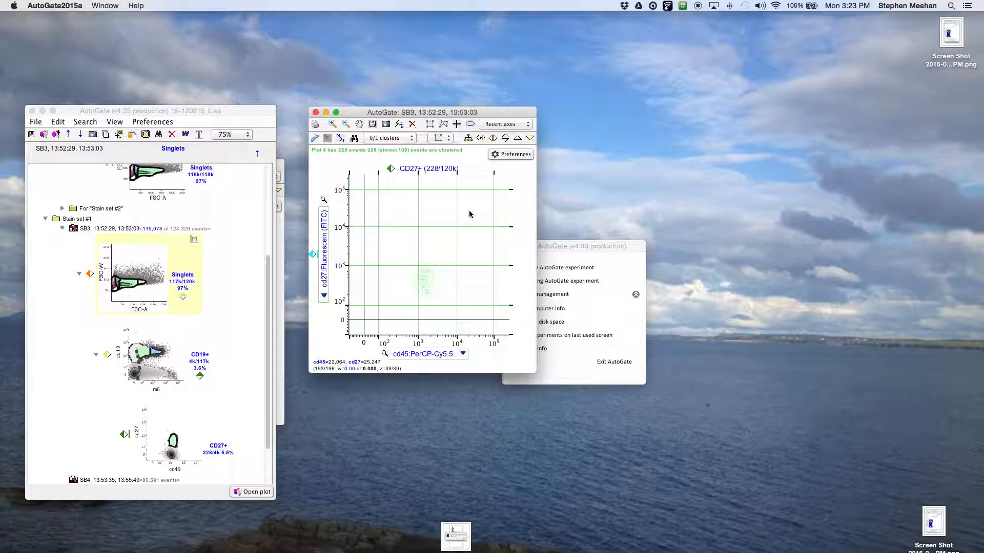
Apply the CD19+ to CD27+ gating sequence to samples SB4, SB5 and SB6 in the same group, Stain set #1.
right_click(470, 214)
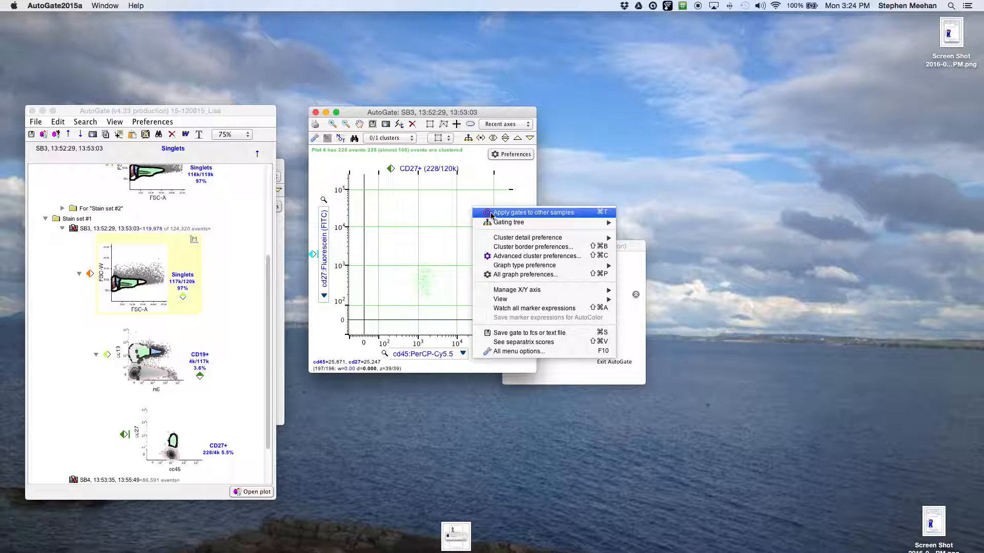
left_click(491, 213)
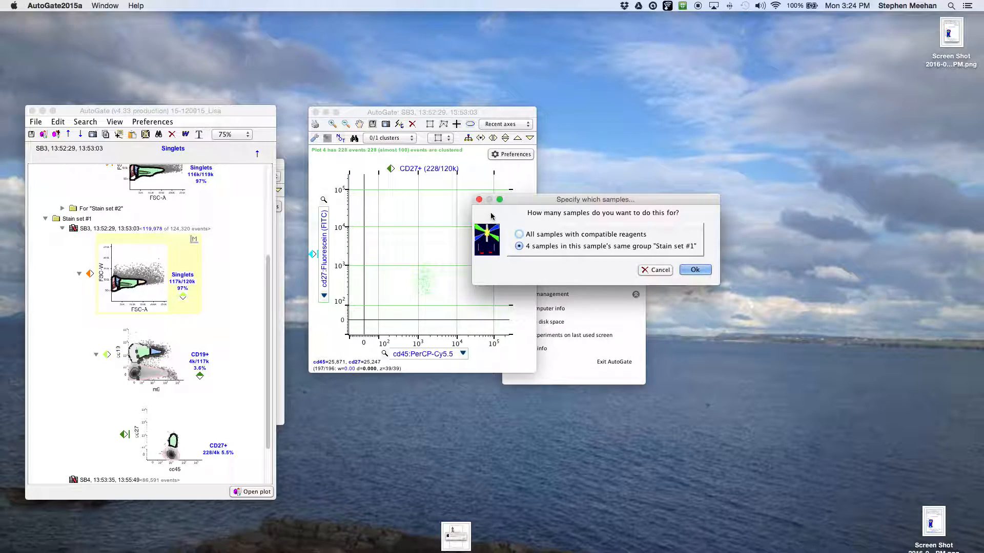
left_click_drag(526, 200, 415, 172)
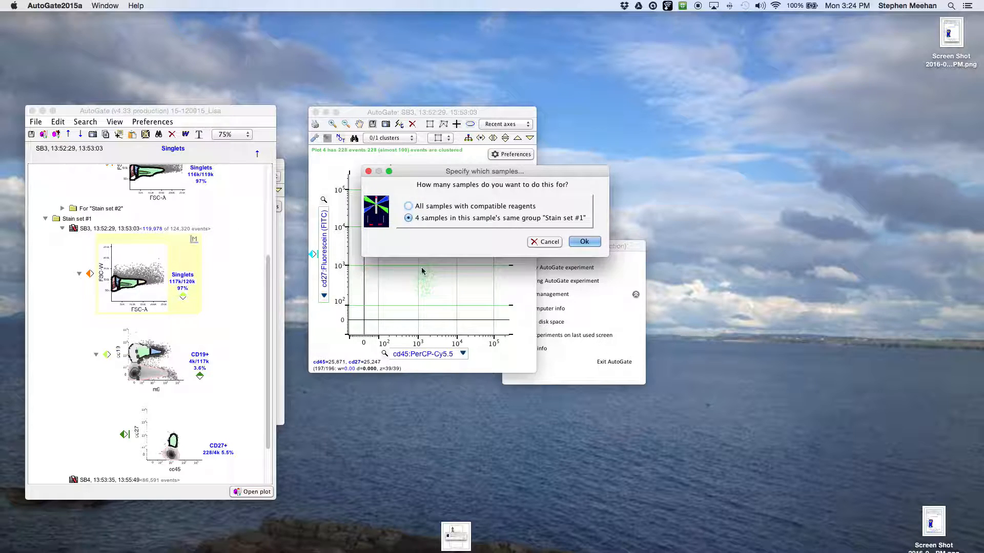
left_click(586, 247)
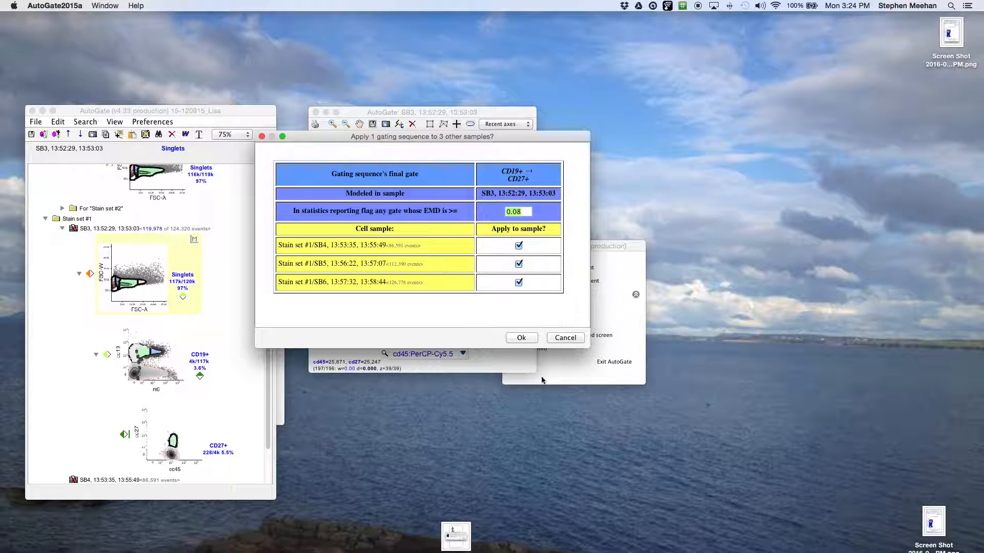
left_click(520, 338)
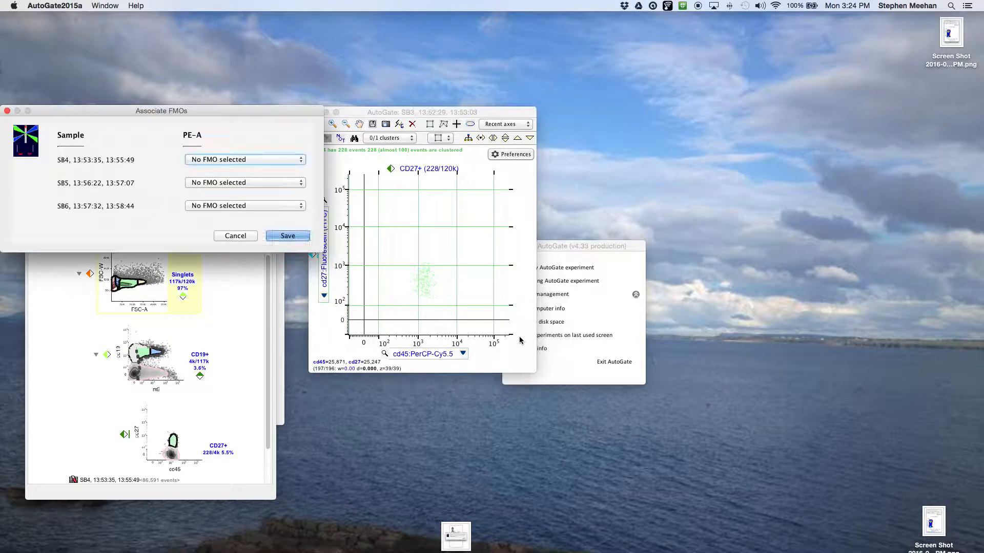
Associate samples SB4, SB5 and SB6 with their matching PE-A FMOs SB4, SB5 and SB6, and save the associations.
left_click(263, 161)
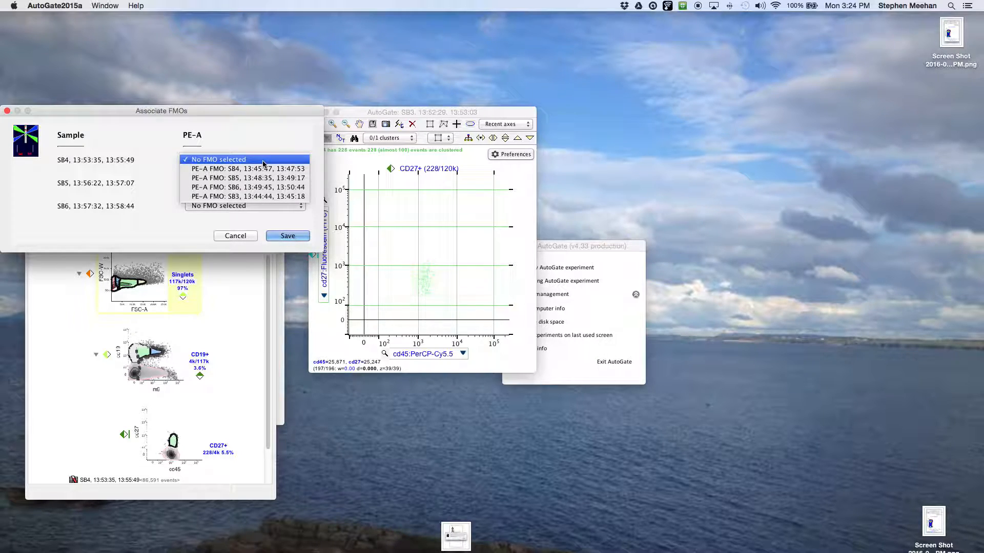
left_click(259, 168)
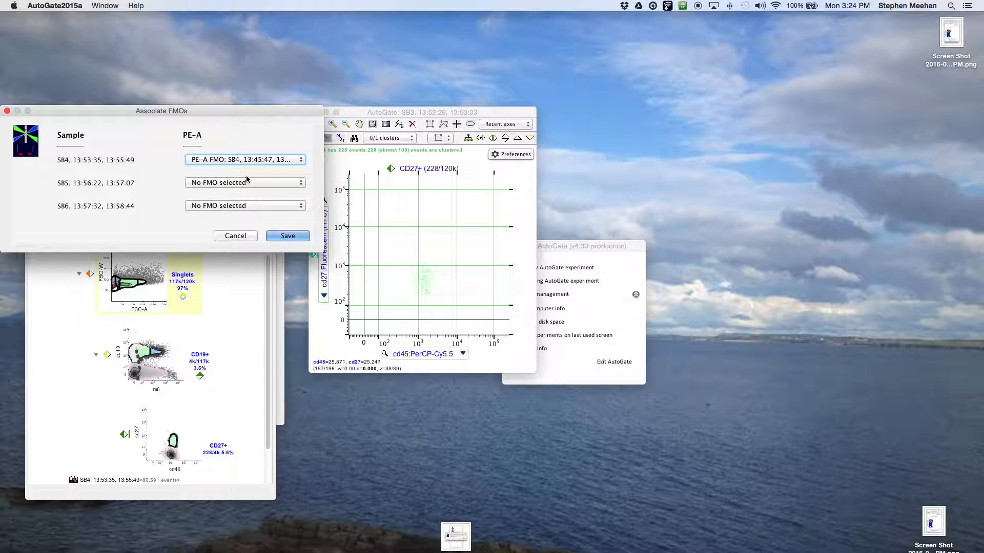
left_click(247, 182)
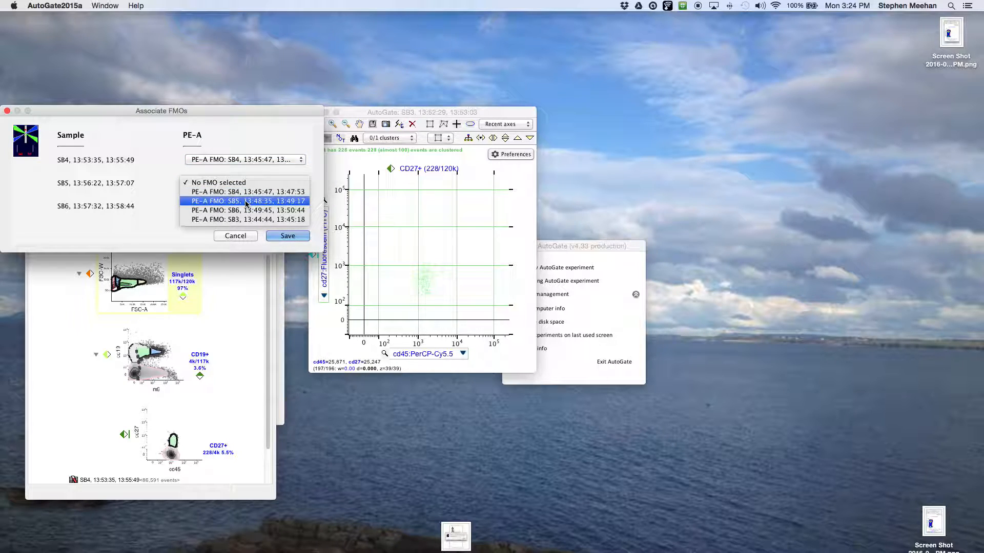
left_click(246, 201)
left_click(247, 206)
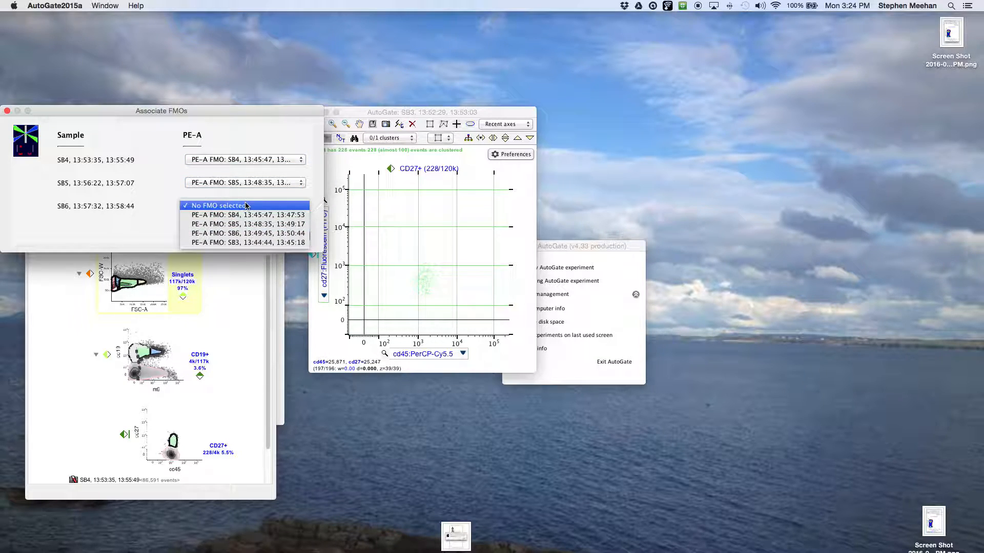
left_click(239, 233)
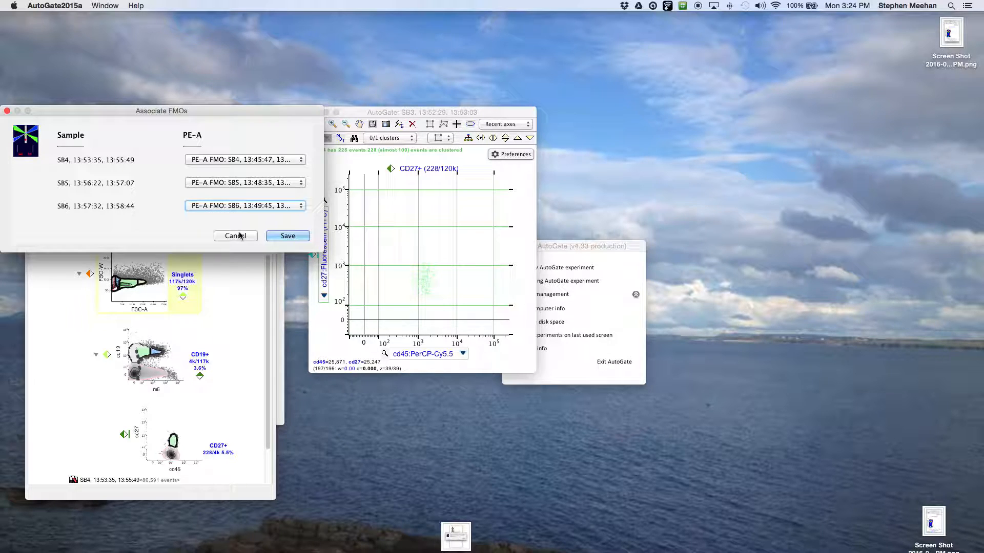
left_click(284, 235)
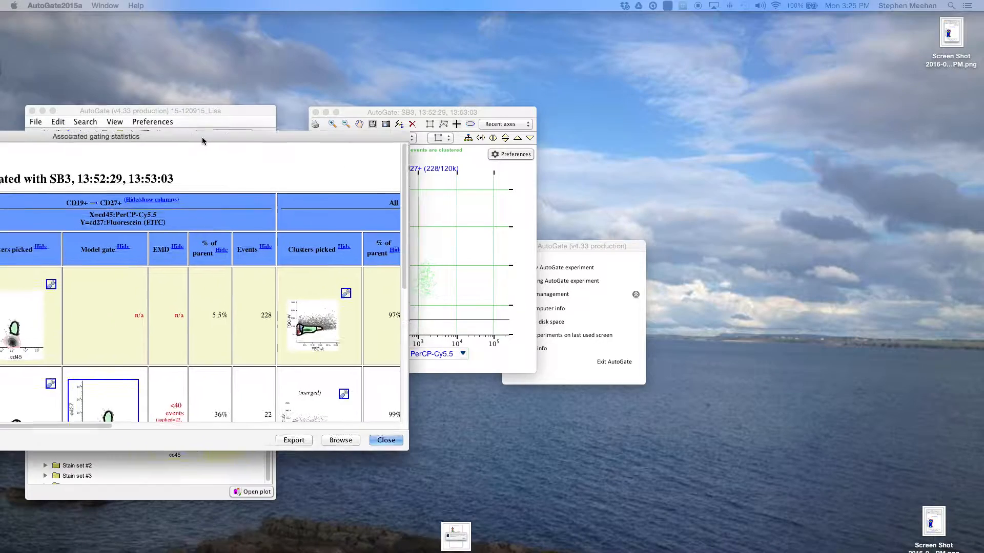
Examine the associated gating statistics for all four samples, from the CD27+ columns across to the Singlets and CD19+ columns.
left_click_drag(207, 140, 589, 146)
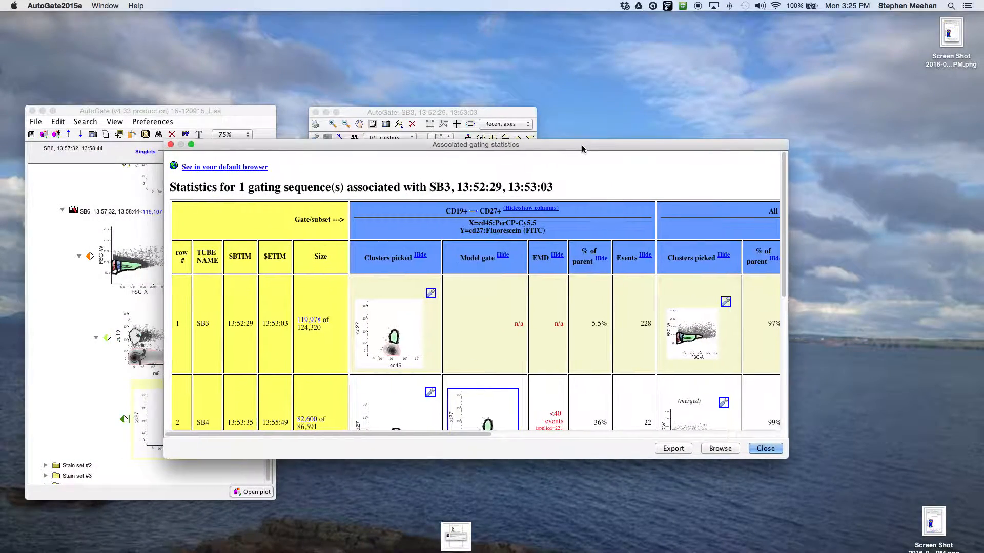
scroll(525, 398, "down", 5)
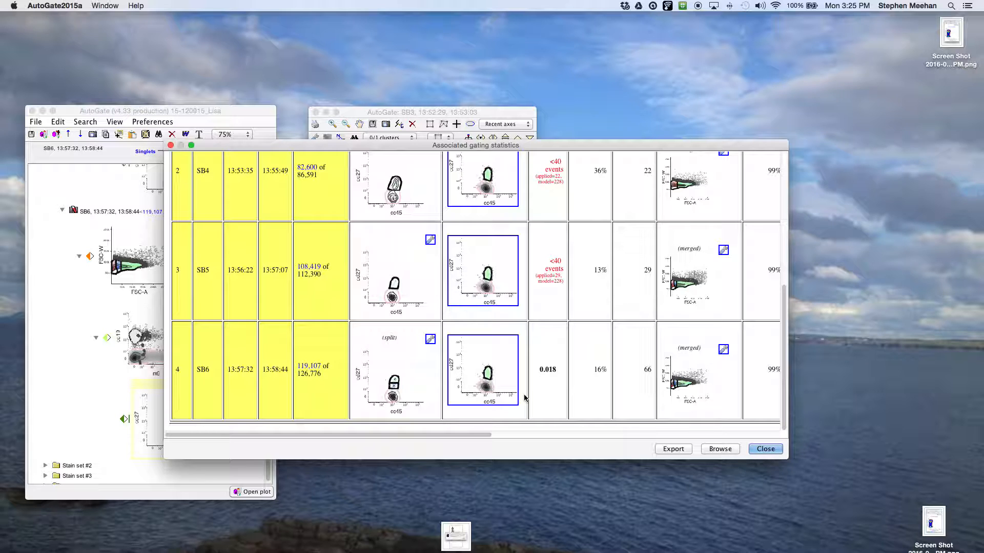
scroll(524, 398, "up", 5)
scroll(525, 398, "down", 3)
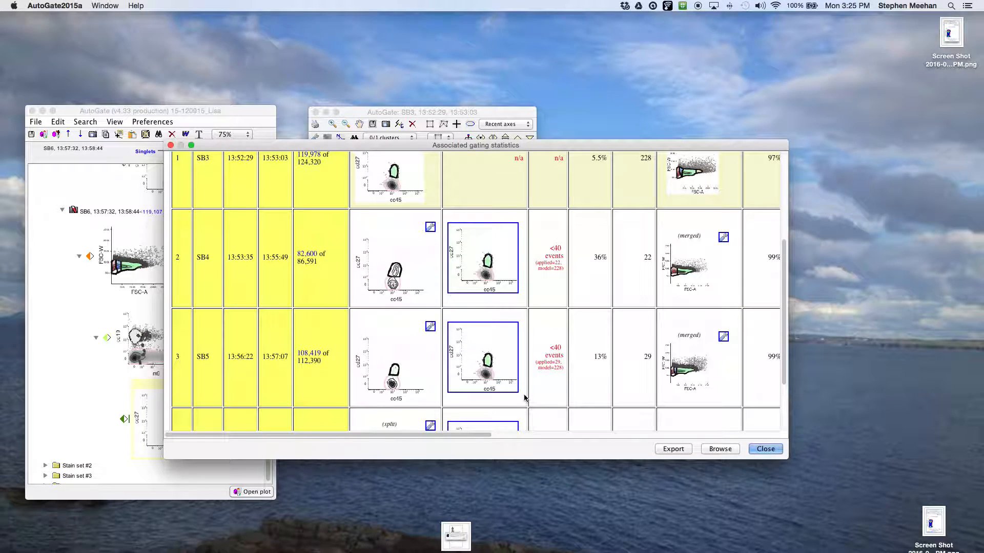
scroll(524, 342, "down", 2)
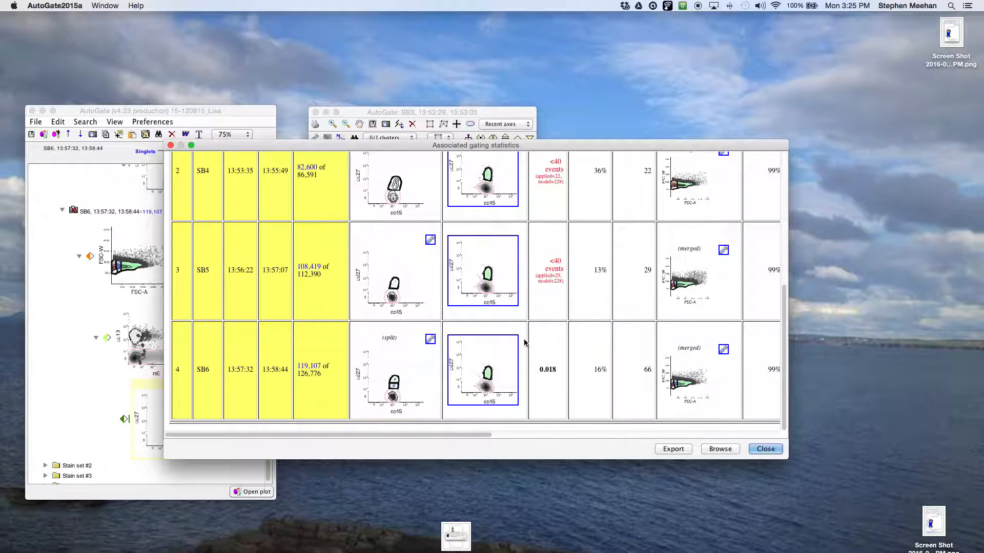
scroll(629, 372, "right", 10)
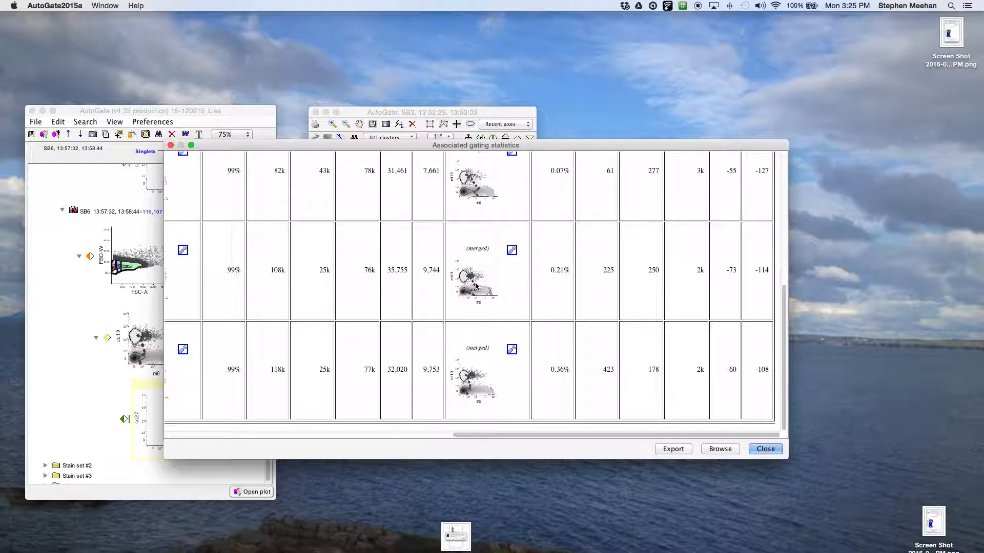
scroll(474, 285, "up", 10)
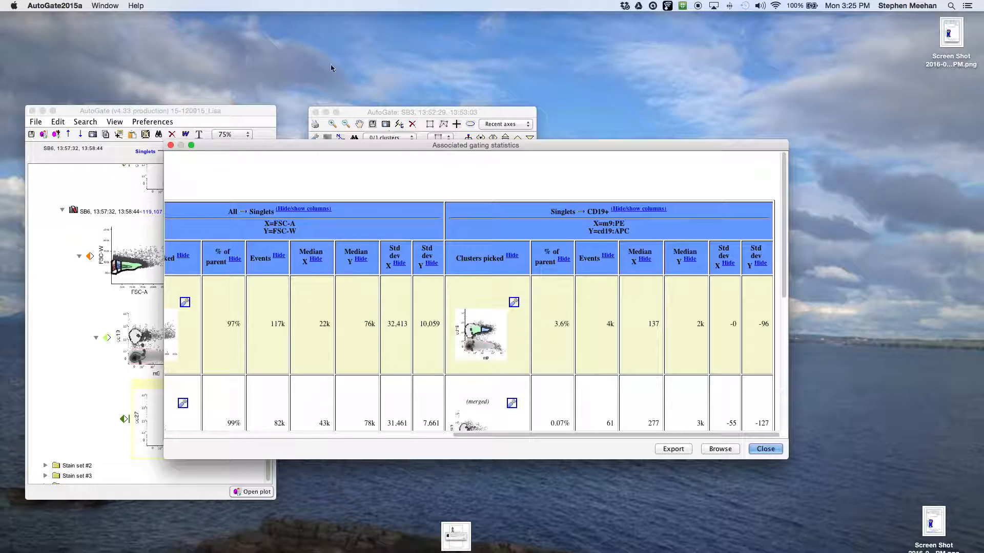
Return to the experiment window and set its gating tree zoom to 100%.
left_click(155, 111)
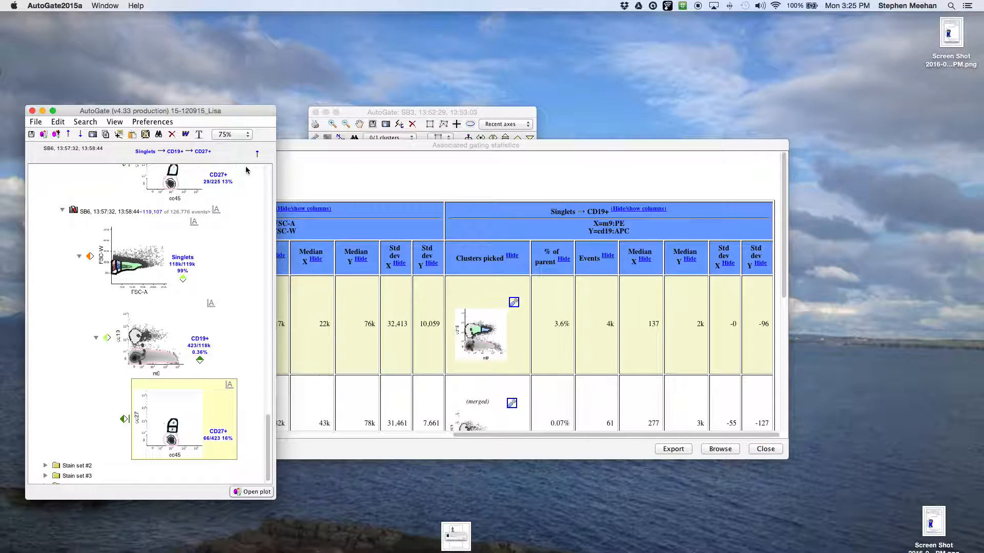
left_click(223, 134)
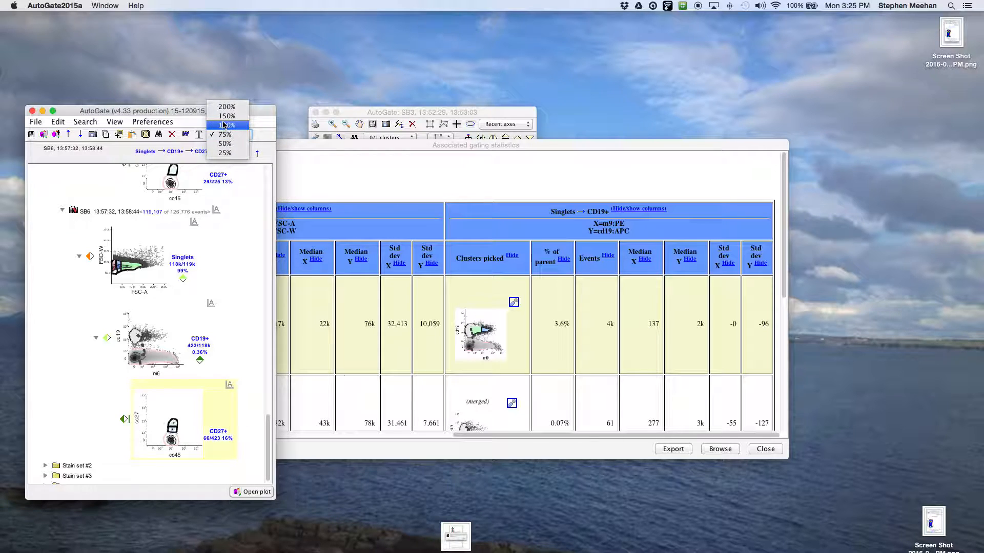
left_click(223, 124)
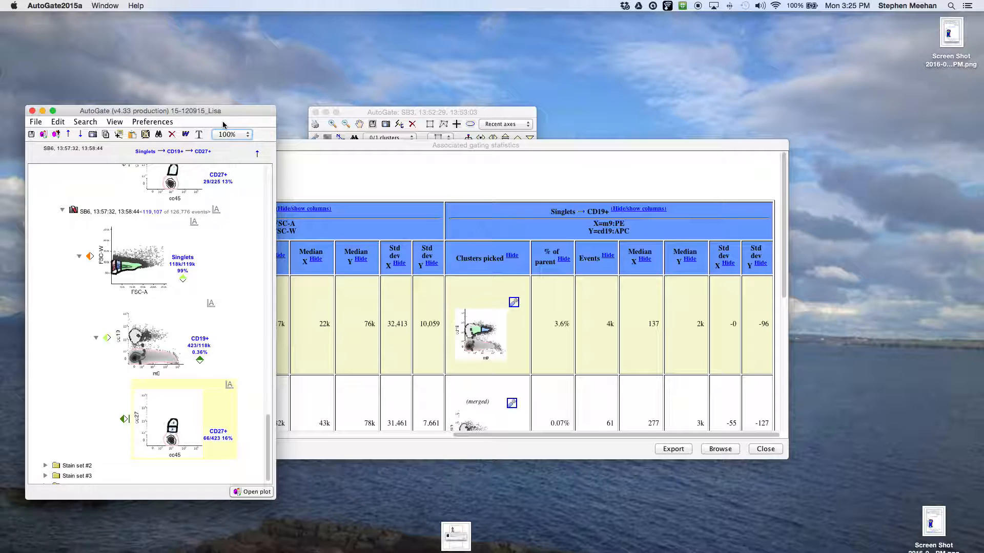
Review the gates applied to the FMO samples and the Stain set #1 samples in the gating tree.
scroll(154, 282, "up", 8)
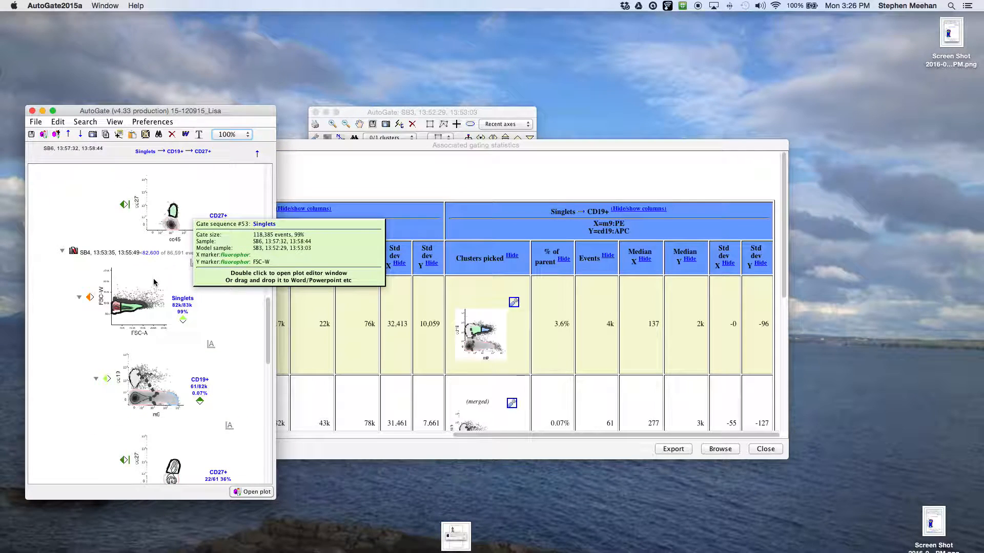
mouse_move(153, 392)
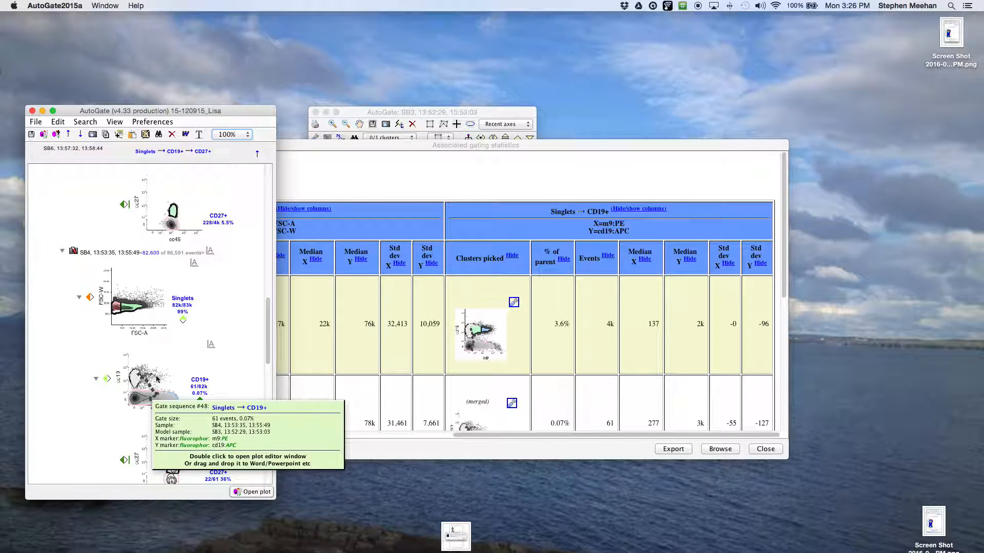
scroll(151, 239, "up", 5)
scroll(151, 239, "up", 2)
scroll(151, 239, "up", 10)
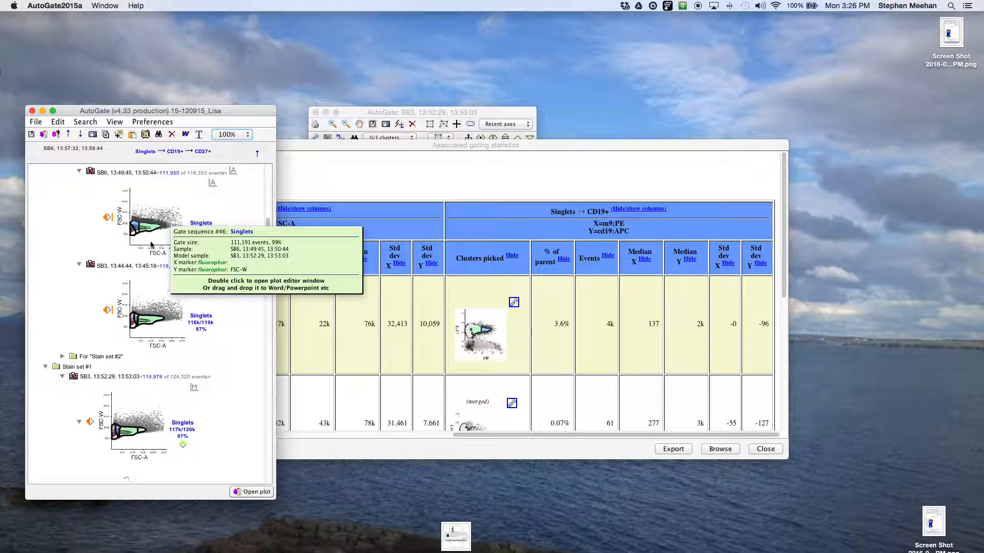
scroll(152, 244, "down", 15)
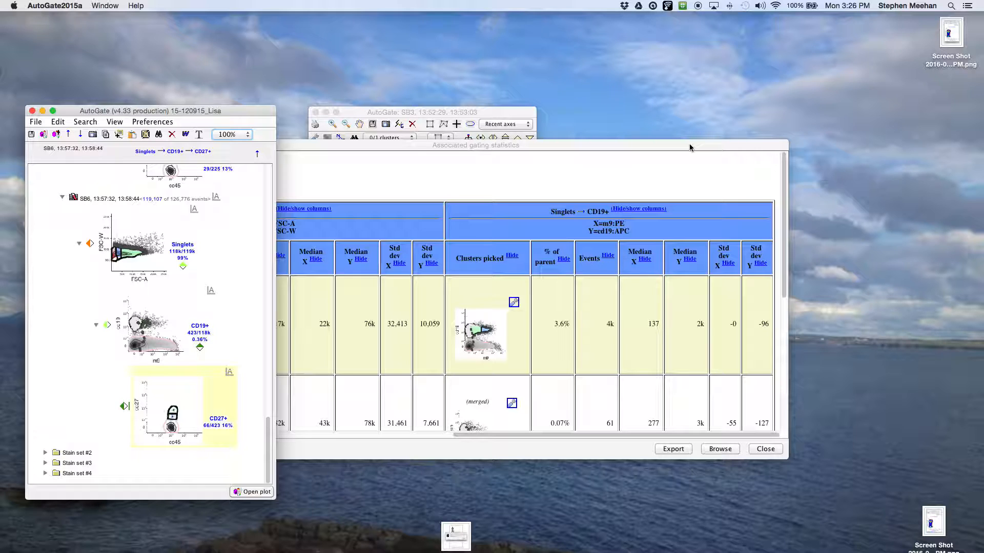
Move the gating statistics window aside and bring SB3's CD27+ plot to the front.
left_click_drag(689, 145, 861, 119)
left_click(408, 111)
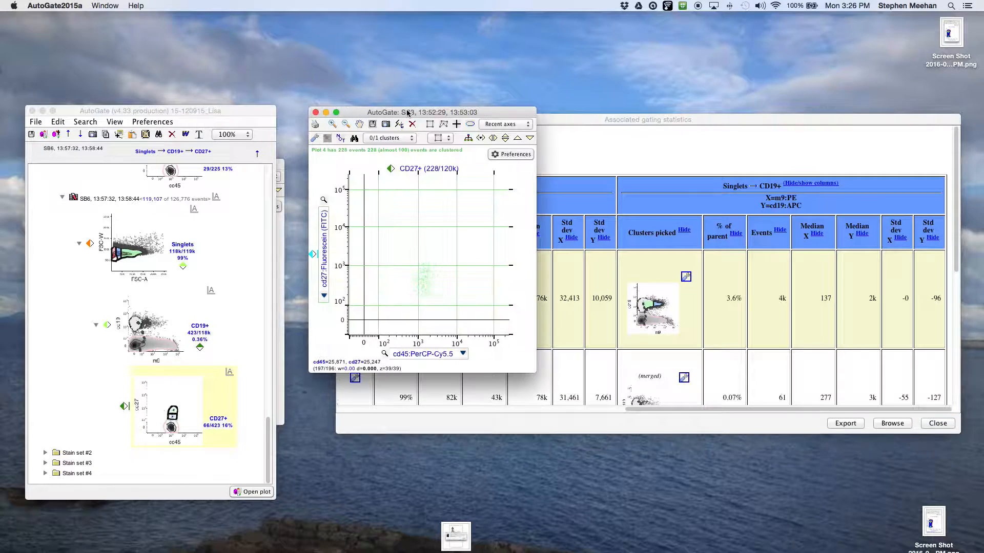
Go up to SB3's CD19+ plot and show the related single-stained controls for its cd45:PerCP-Cy5.5 and cd27:Fluorescein (FITC) axes.
left_click(518, 140)
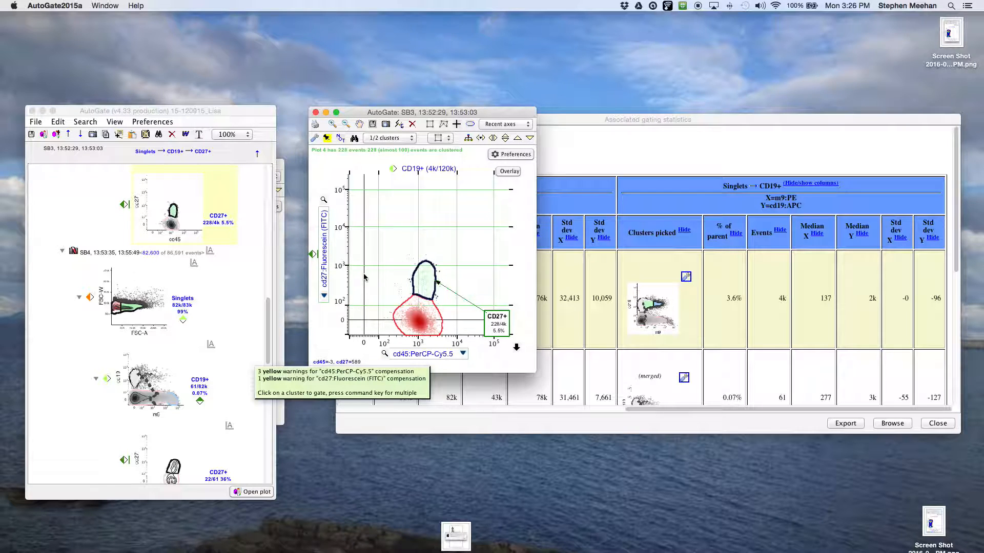
left_click(424, 358)
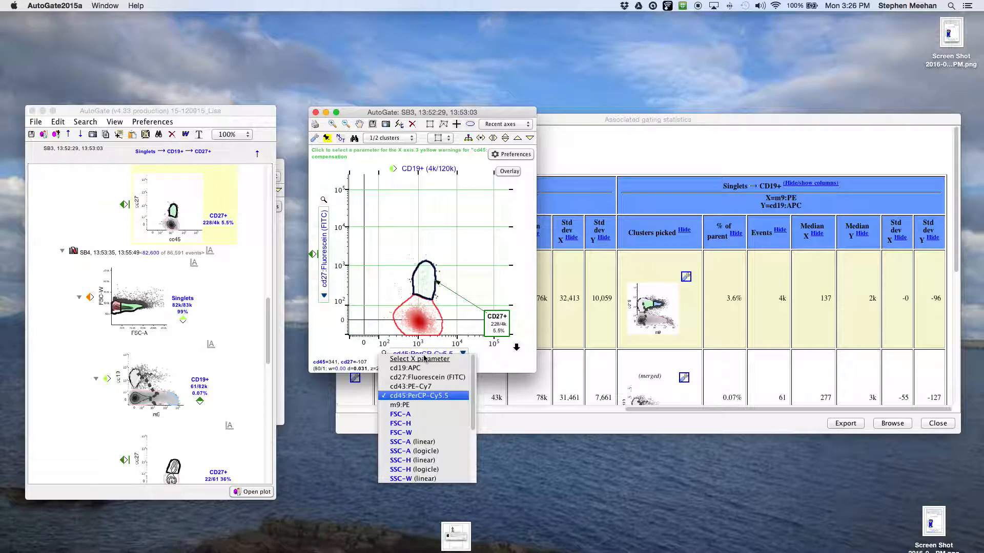
scroll(425, 415, "down", 4)
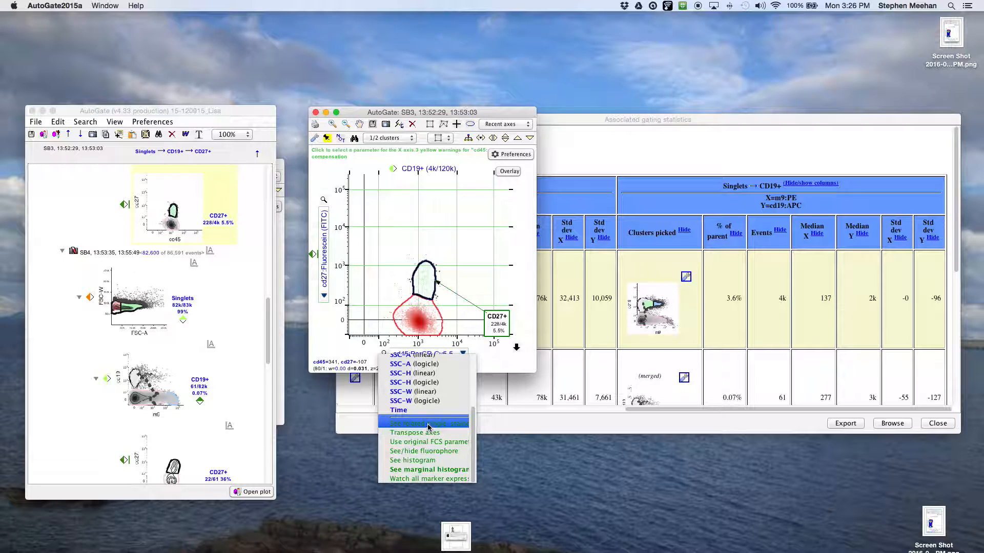
left_click(428, 427)
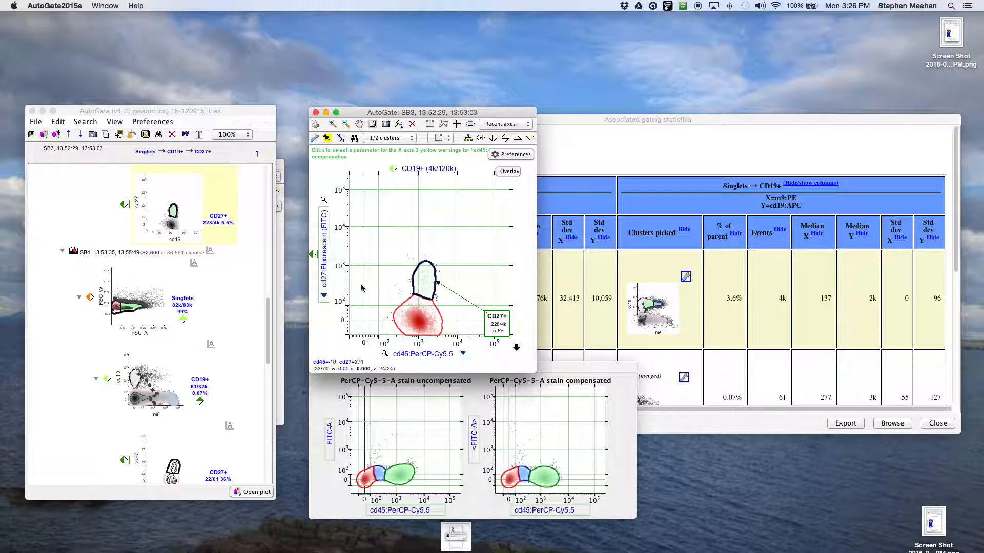
left_click(324, 297)
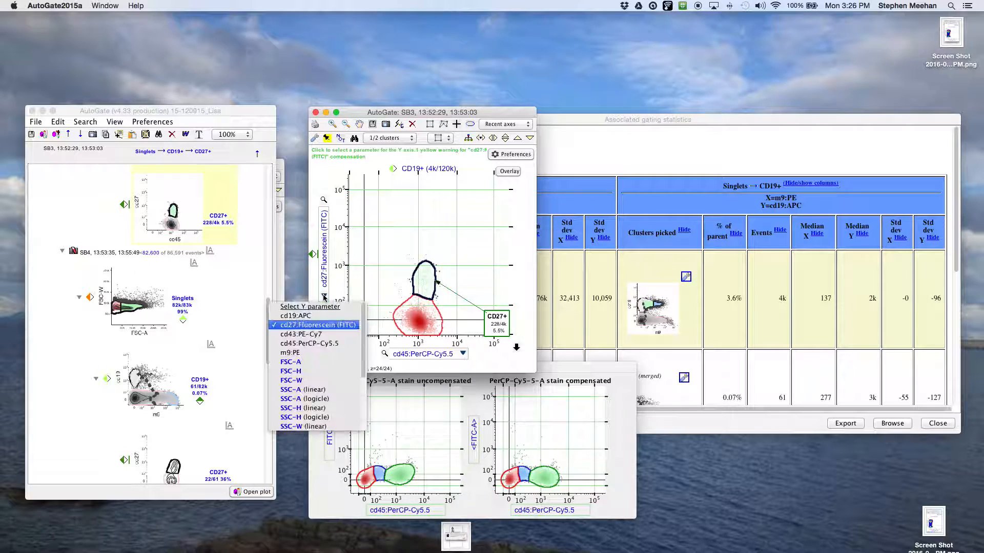
scroll(301, 373, "down", 3)
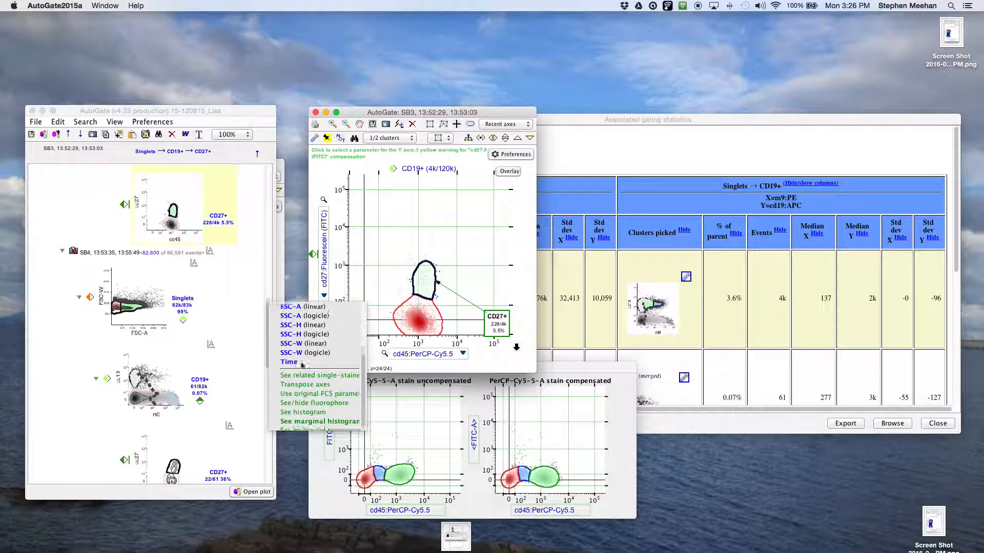
left_click(301, 372)
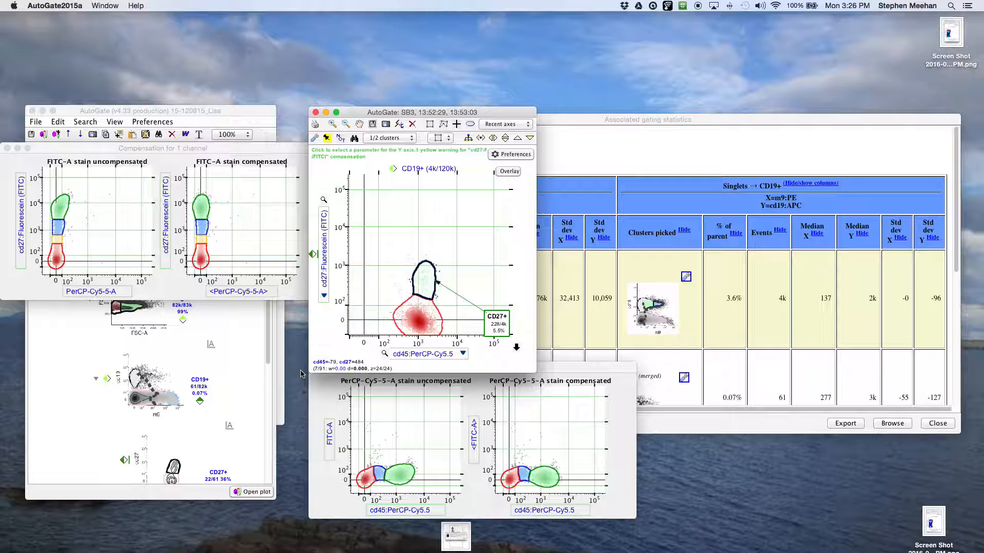
Go up one gating level to SB3's Singlets plot of m9:PE against cd19:APC.
left_click(517, 139)
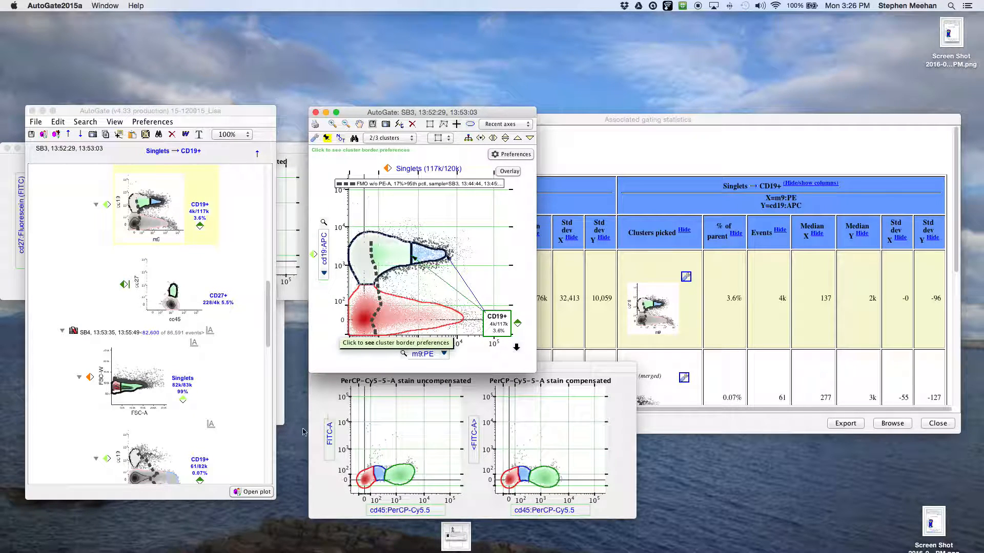
left_click(328, 404)
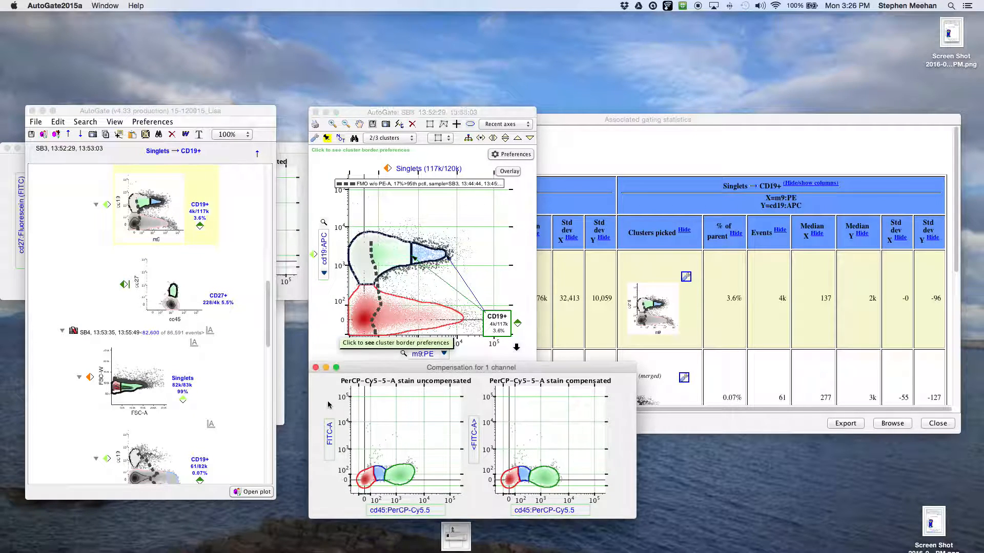
left_click(423, 358)
left_click(422, 357)
left_click(423, 358)
left_click(426, 399)
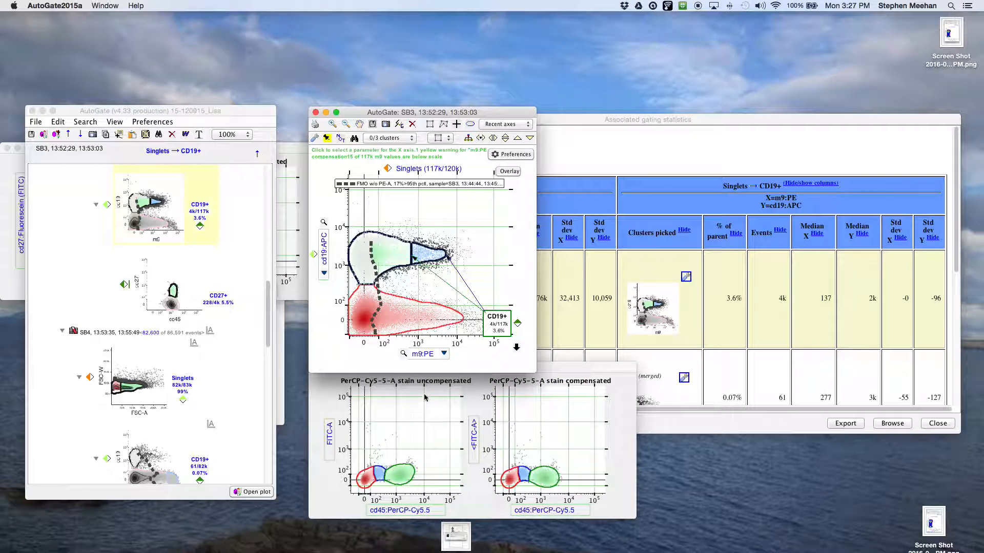
left_click(436, 357)
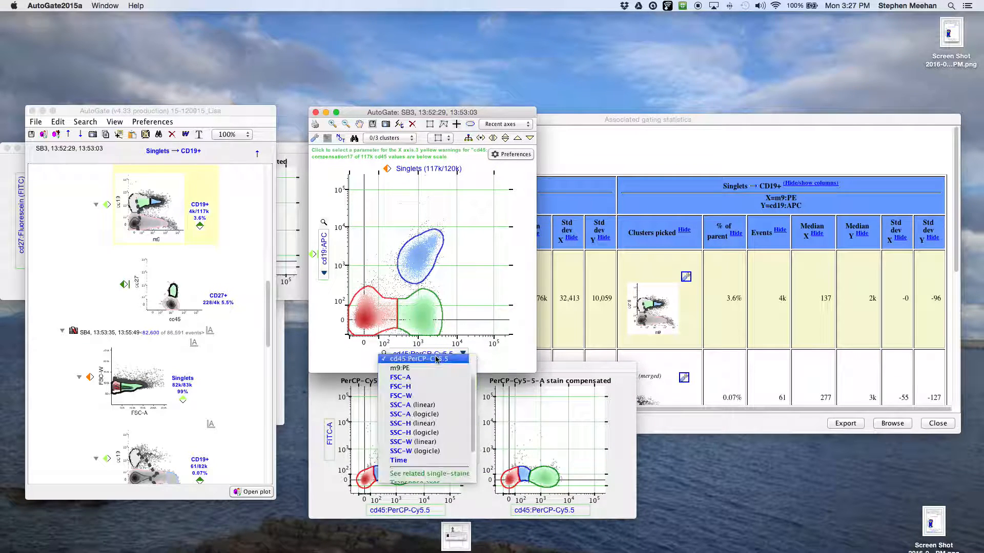
left_click(436, 357)
left_click(436, 358)
left_click(430, 369)
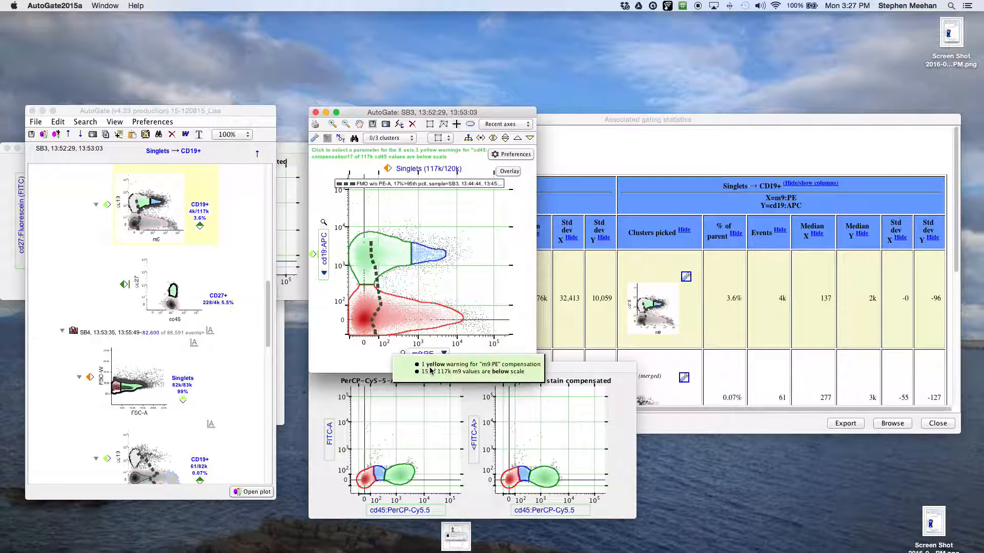
Show the related single-stained controls for the Singlets plot's m9:PE X axis and cd19:APC Y axis.
left_click(424, 352)
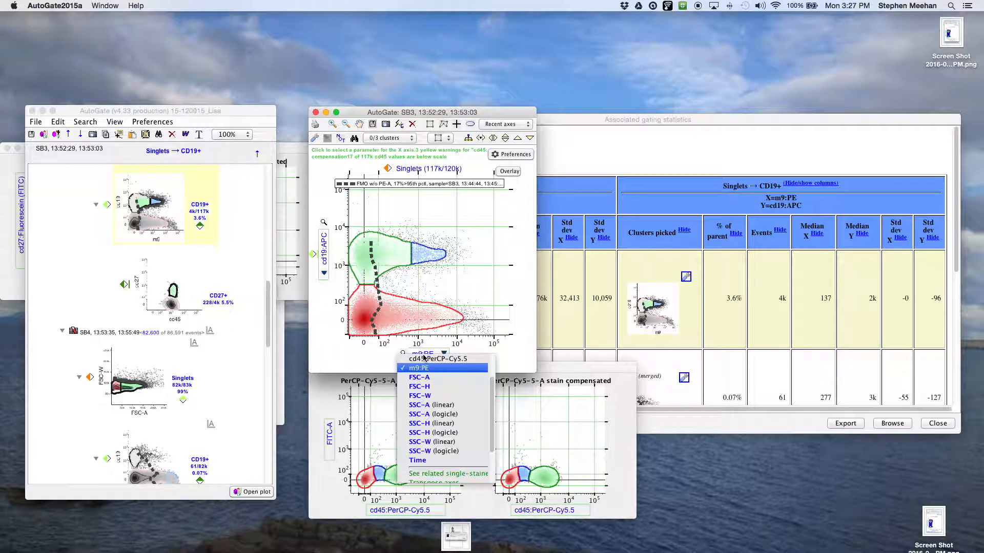
left_click(402, 474)
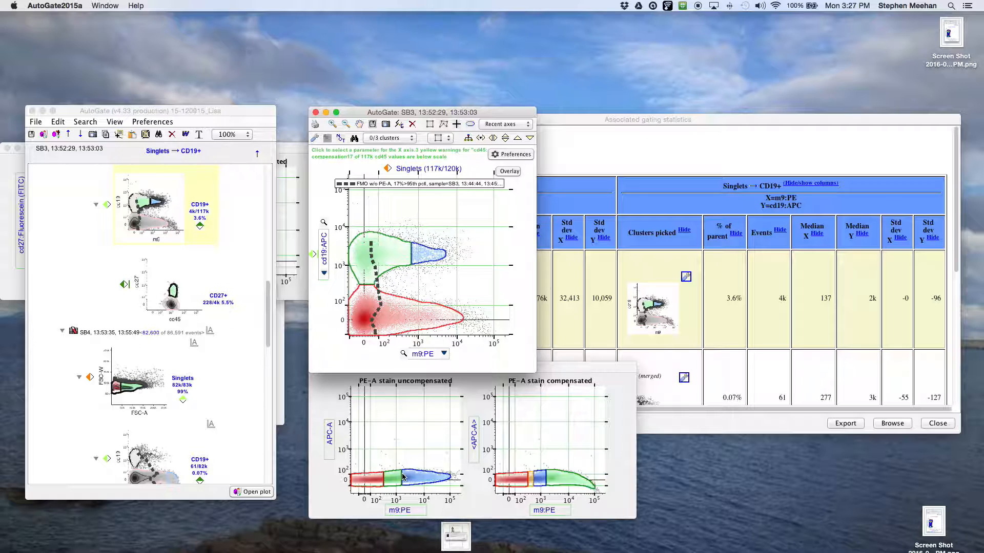
left_click(325, 274)
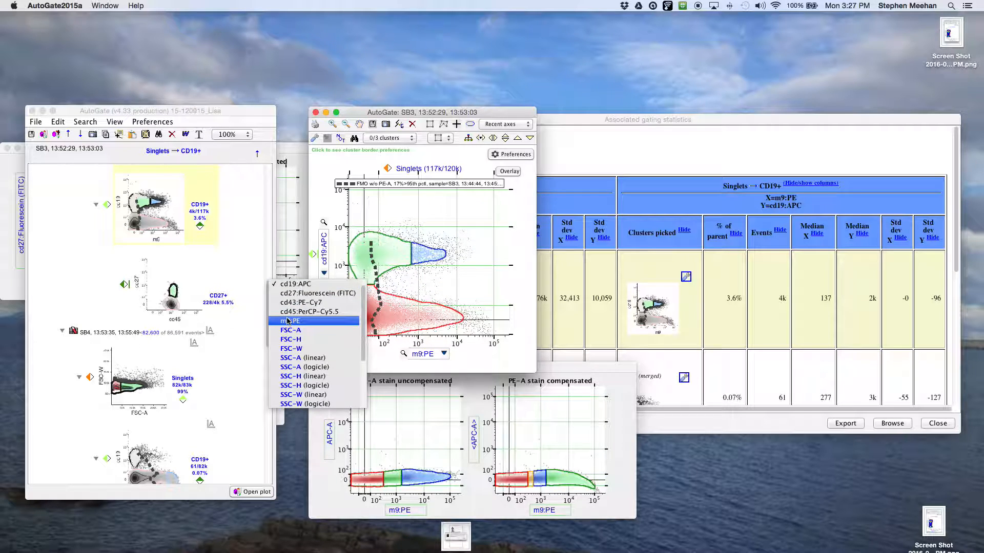
scroll(307, 348, "down", 3)
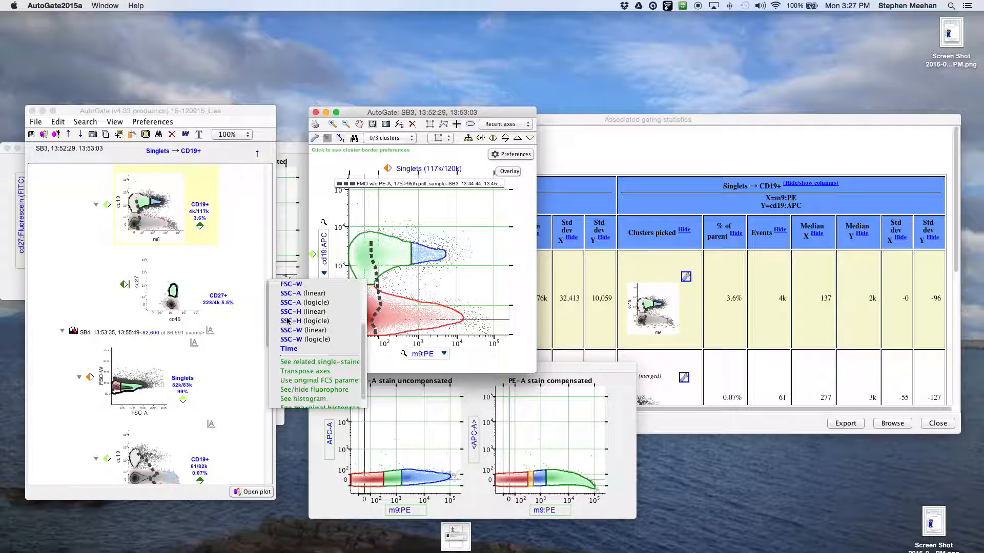
left_click(320, 365)
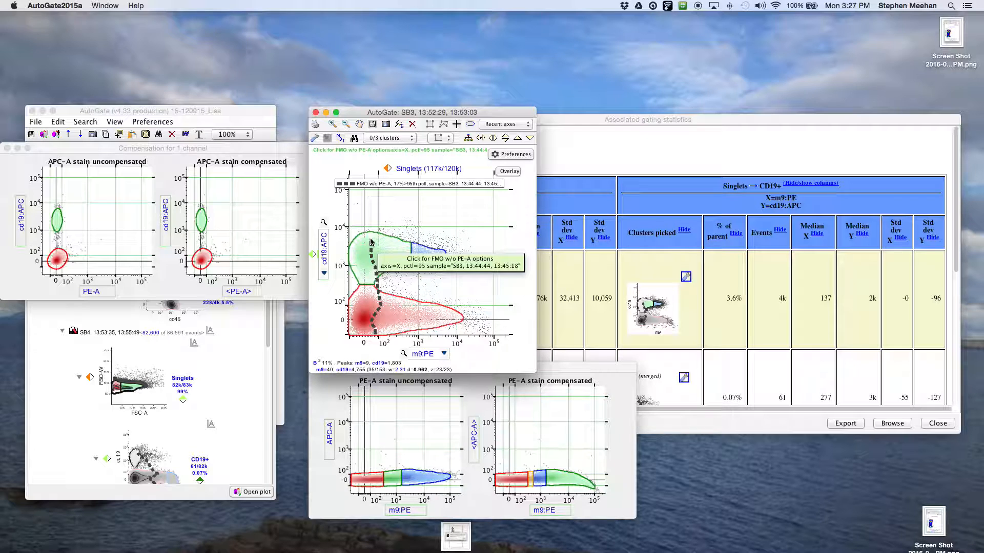
Watch all marker expressions for the Singlets plot, placing the chart clear of the plot and bringing the plot back to the front.
right_click(397, 245)
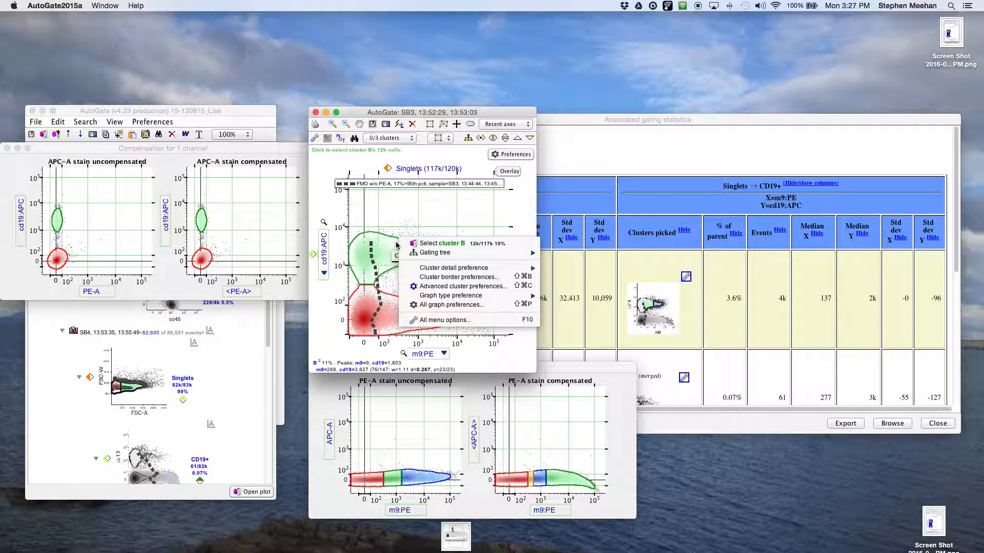
left_click(315, 141)
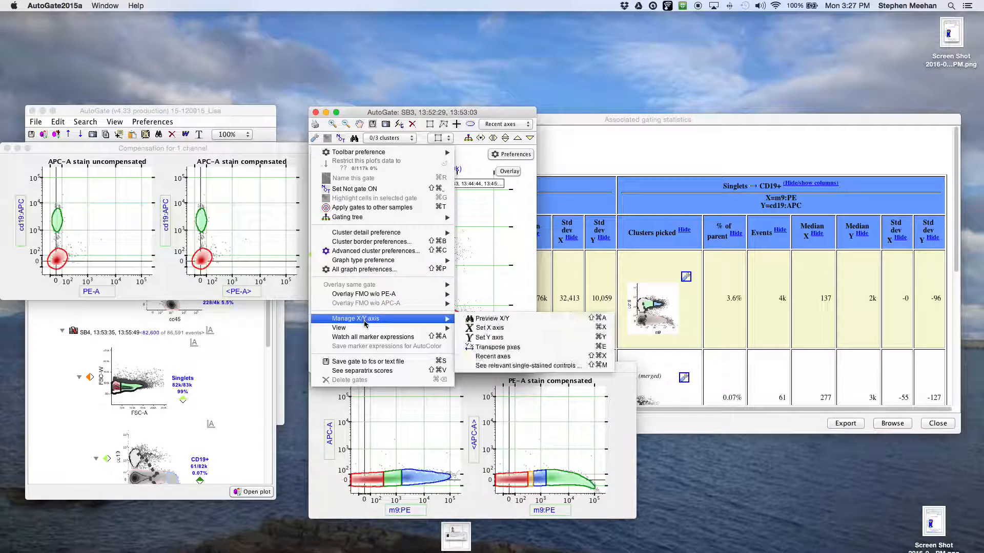
left_click(369, 337)
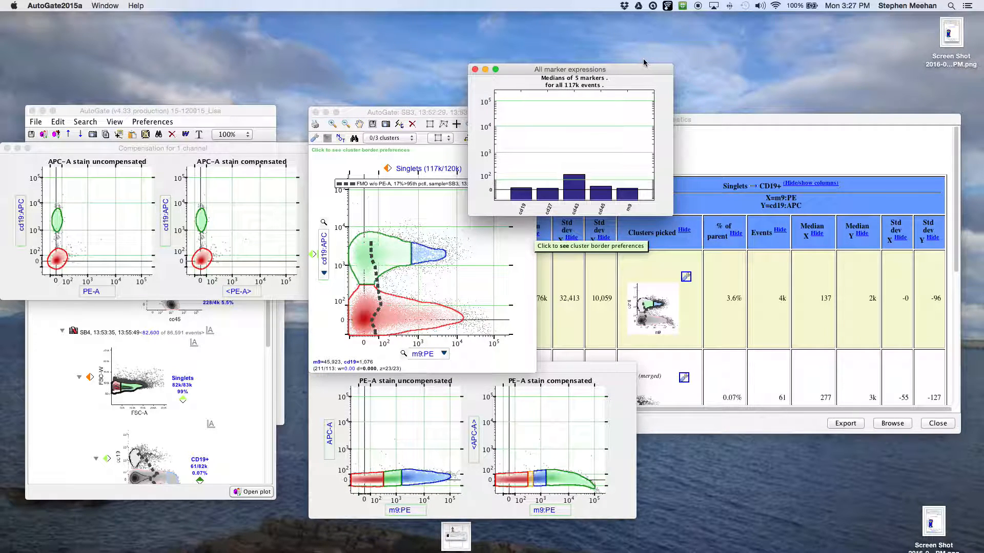
left_click_drag(629, 70, 702, 75)
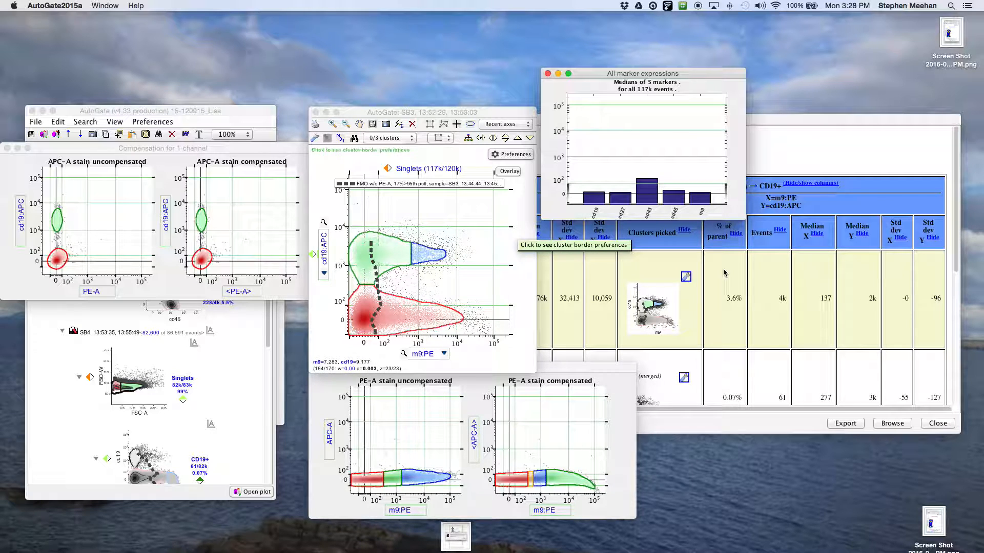
left_click(429, 258)
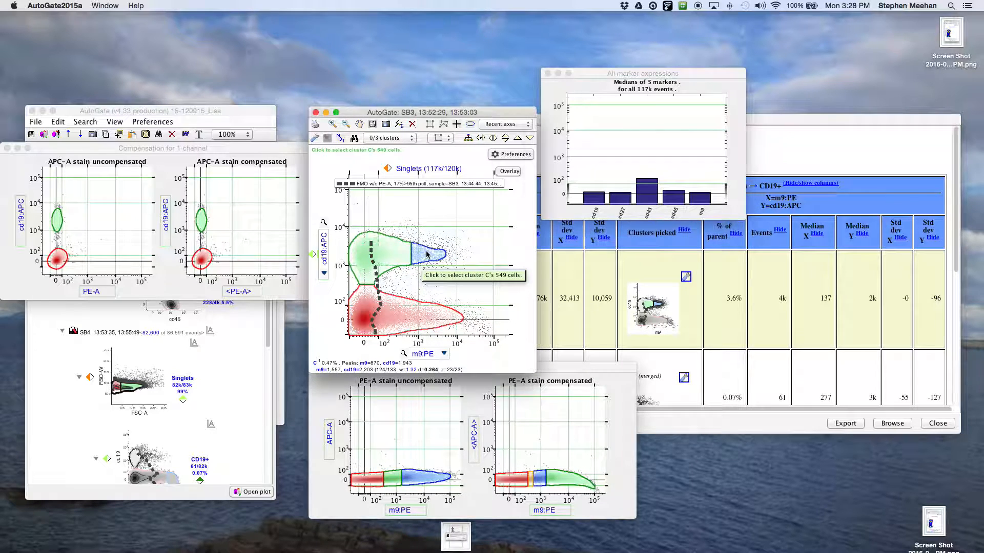